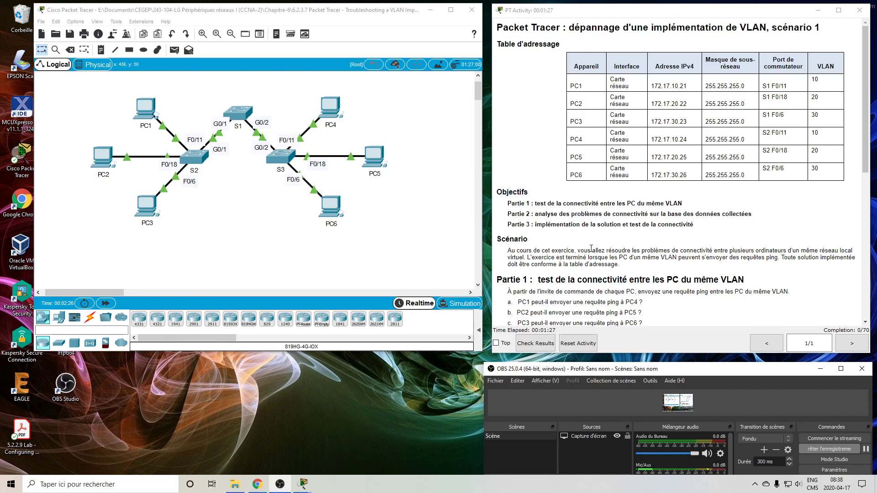
Read through the activity instructions, examining the addressing table, the scenario and the tasks of Parts 1 to 3
scroll(599, 238, down, 3)
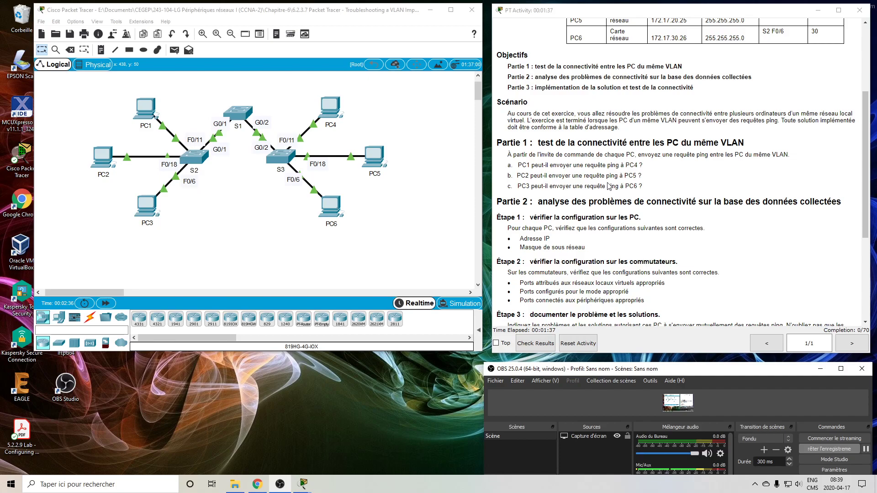
scroll(638, 174, up, 3)
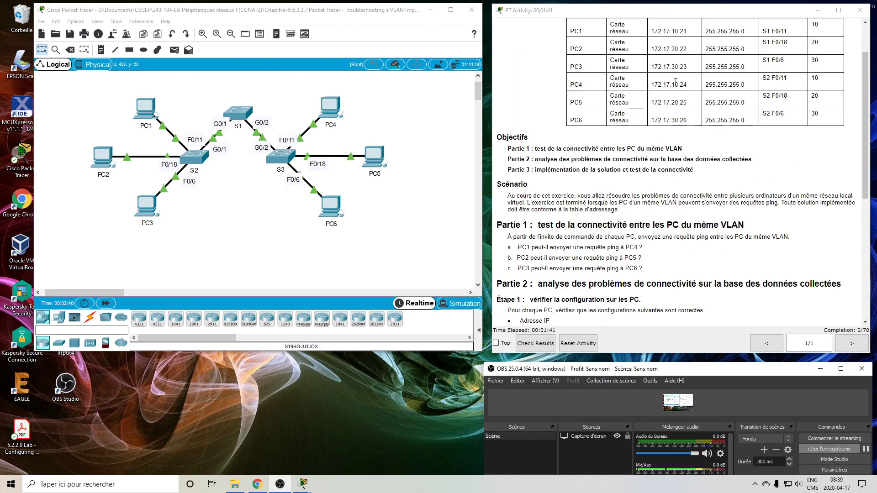
scroll(675, 81, up, 4)
scroll(673, 85, down, 5)
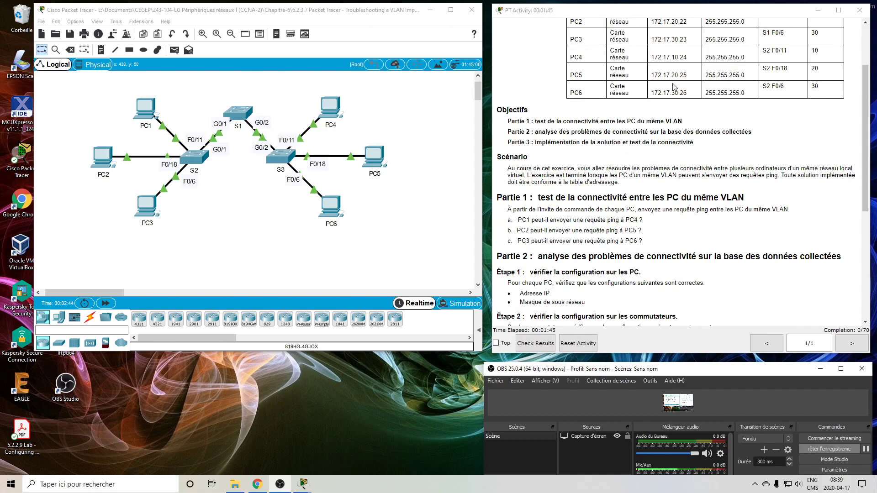
scroll(673, 87, down, 3)
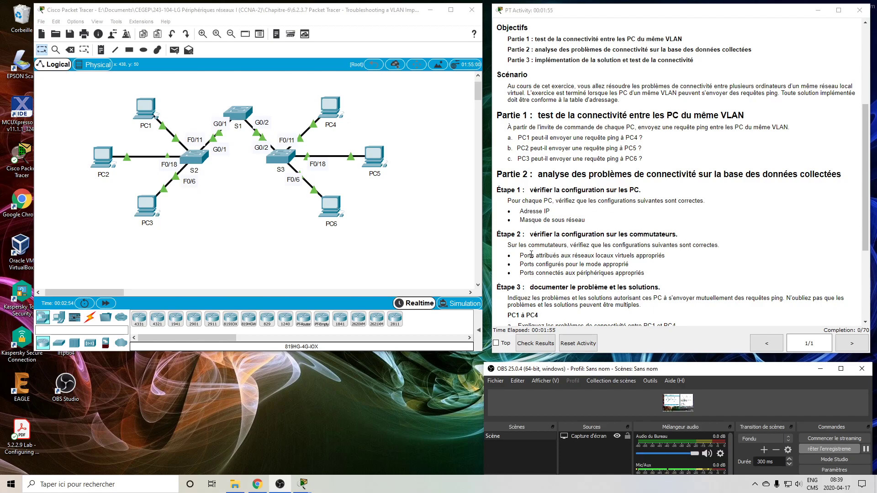
scroll(531, 255, down, 1)
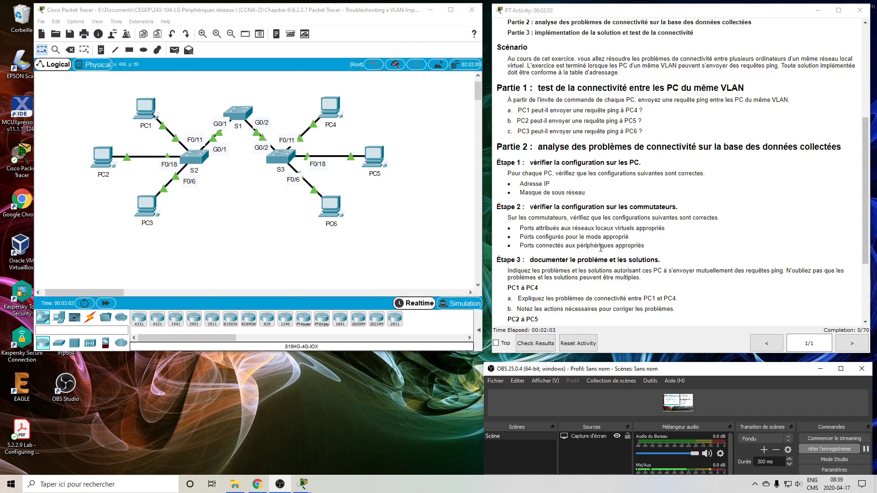
scroll(627, 278, down, 3)
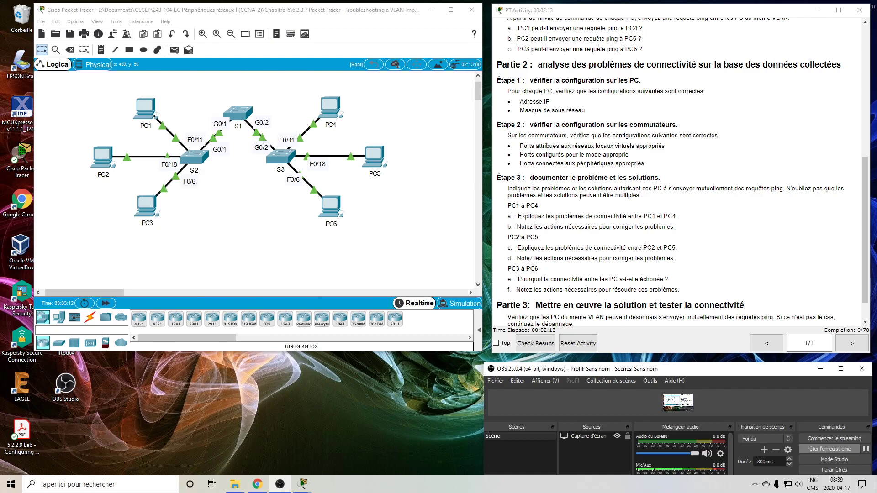
scroll(647, 246, up, 1)
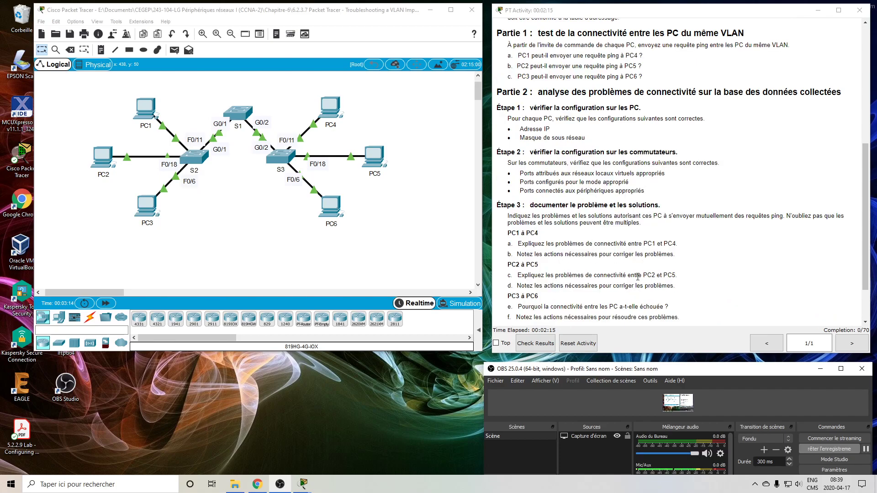
scroll(636, 277, down, 2)
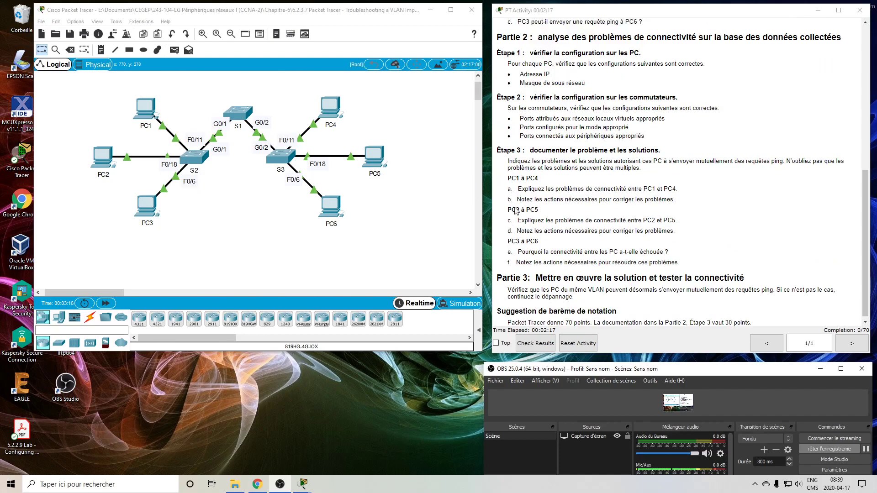
scroll(534, 189, up, 10)
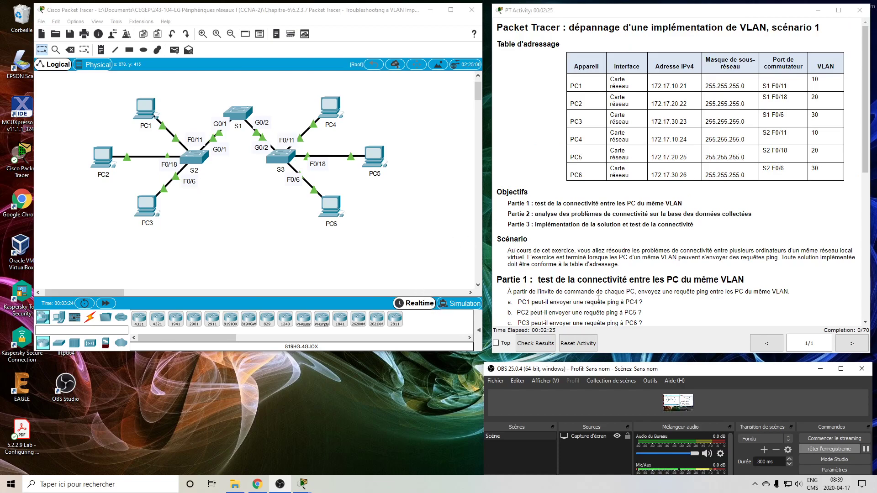
scroll(602, 295, down, 1)
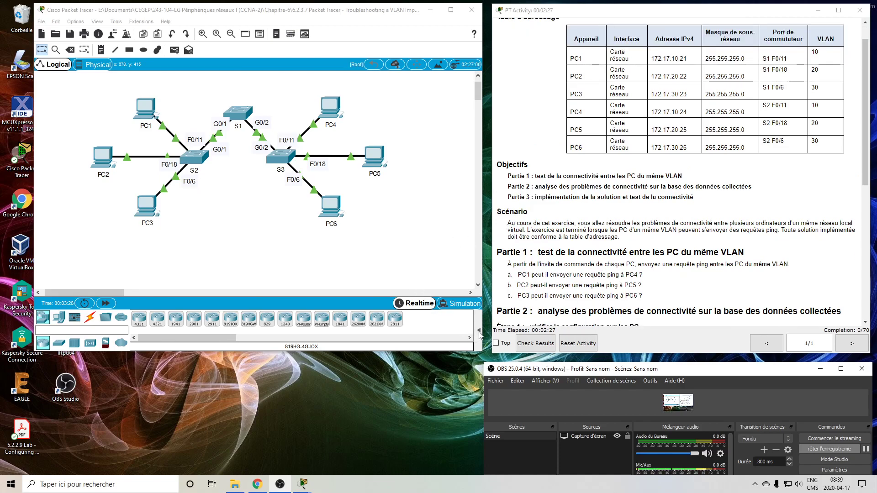
Show the PDU List Window and enlarge the main window downward so the whole topology fits above it
click(478, 330)
click(405, 343)
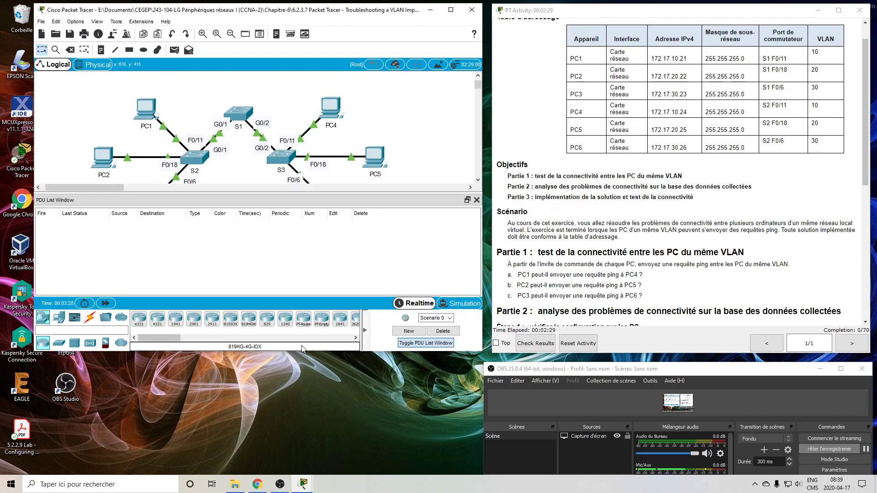
drag(303, 350, 306, 411)
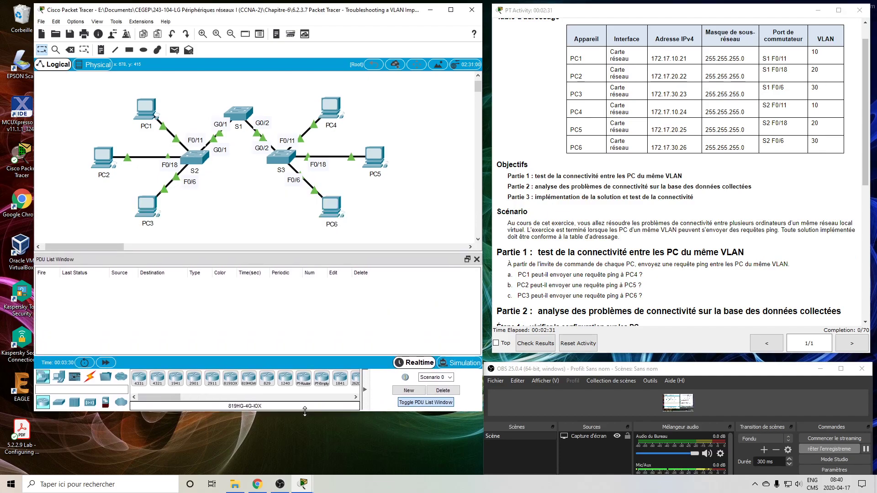
Send simple PDUs from PC1 to PC4, from PC2 to PC5 and from PC3 to PC6
click(174, 50)
click(142, 104)
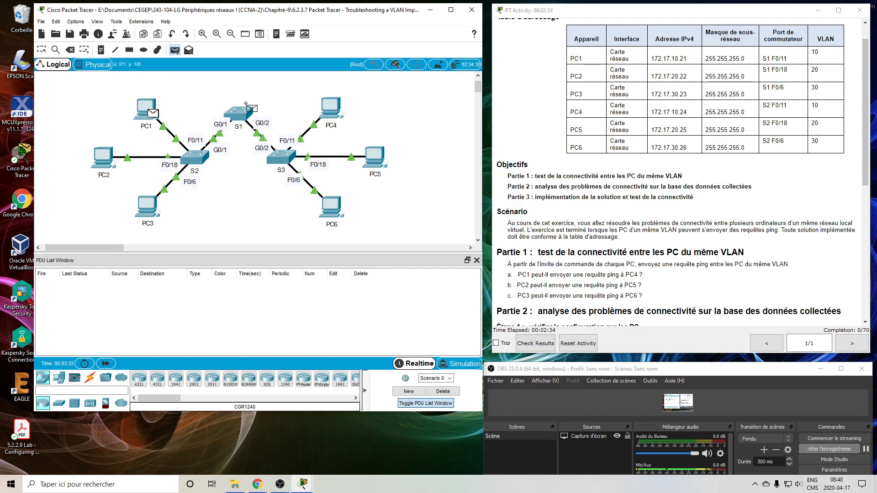
click(330, 106)
click(174, 49)
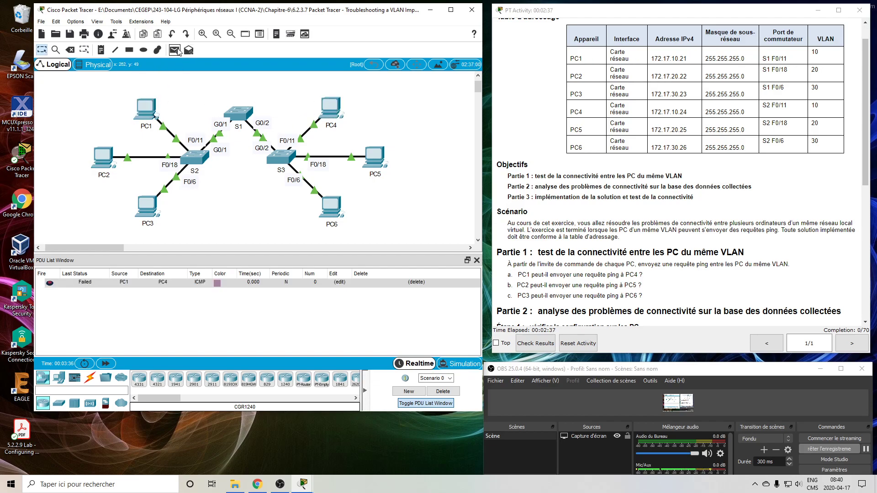
click(101, 155)
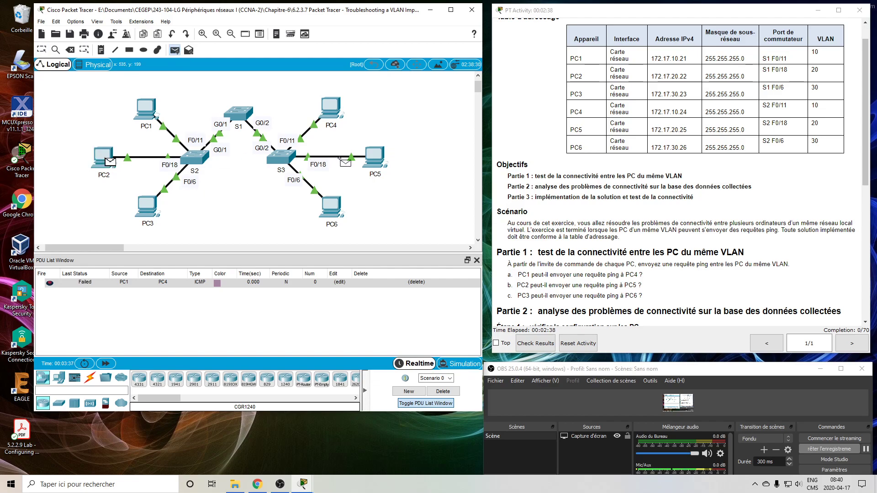
click(374, 156)
click(174, 50)
click(146, 201)
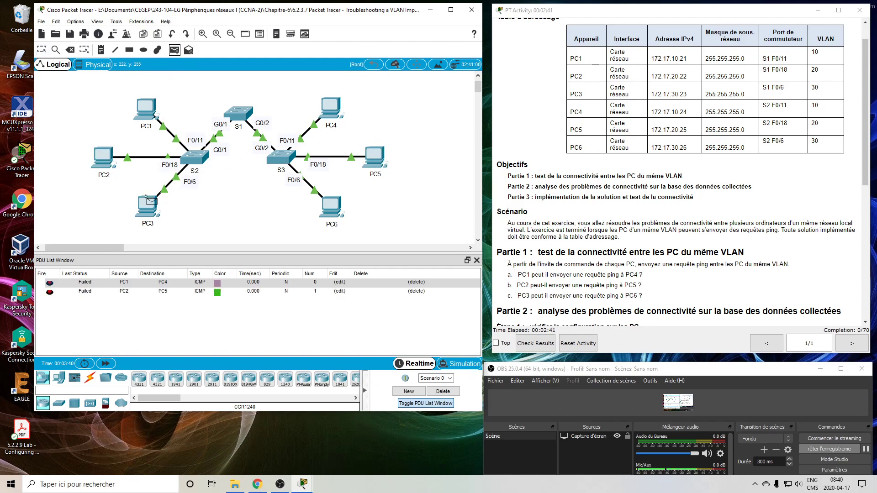
click(330, 206)
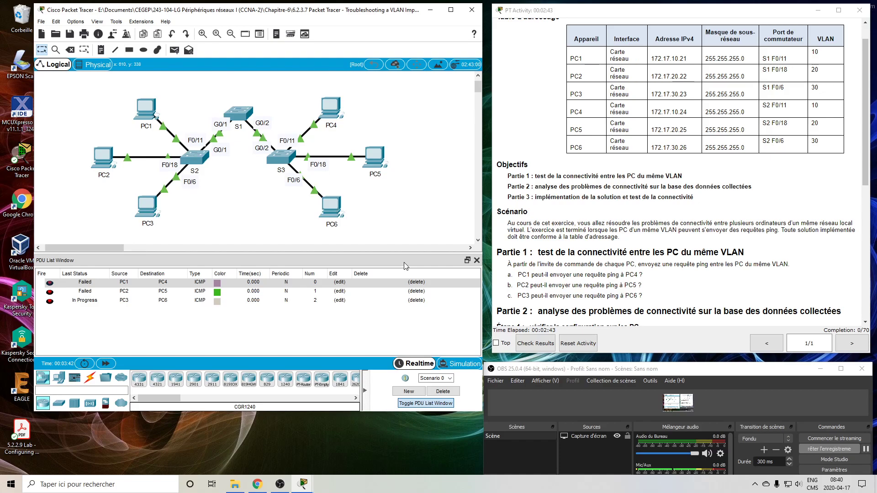
Fire the PC1–PC4, PC2–PC5 and PC3–PC6 PDUs again to retest connectivity
click(49, 283)
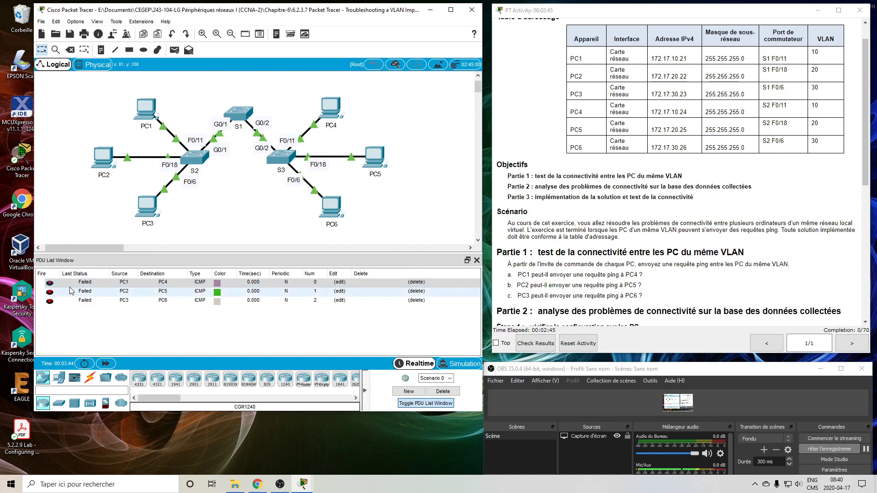
click(49, 292)
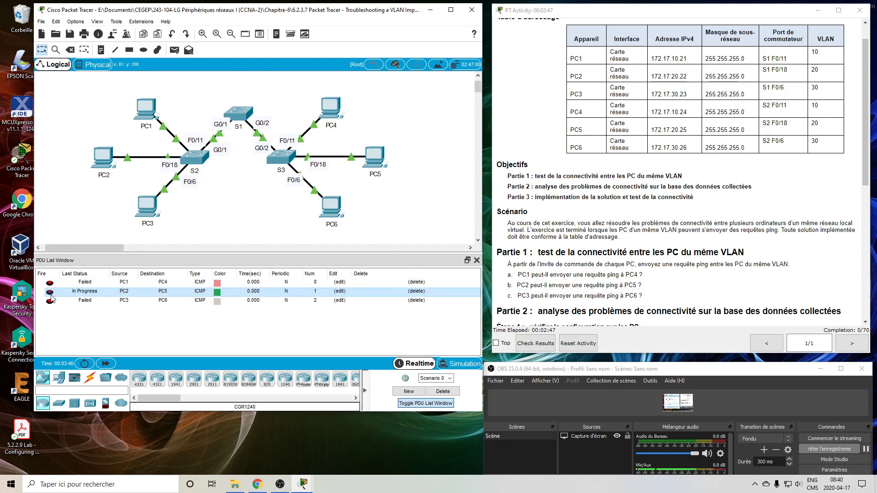
click(49, 301)
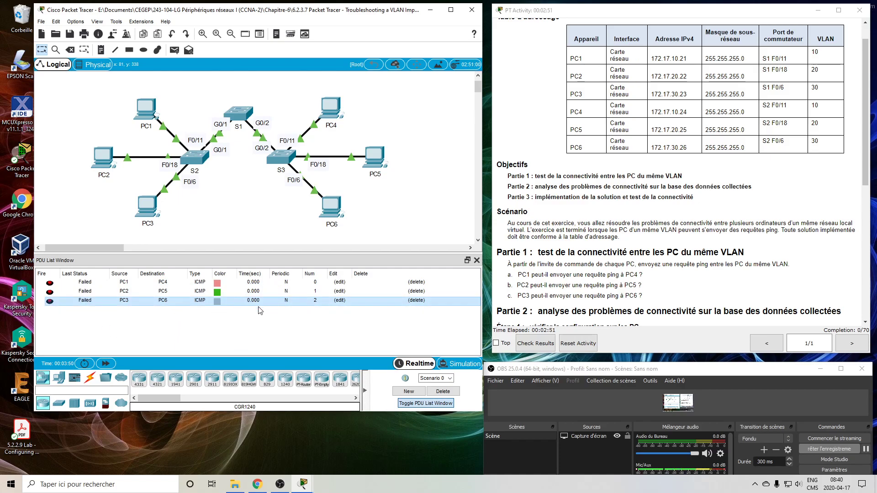
Check PC1's IP address and subnet mask in its IP configuration against the addressing table, and close its window
scroll(612, 236, down, 3)
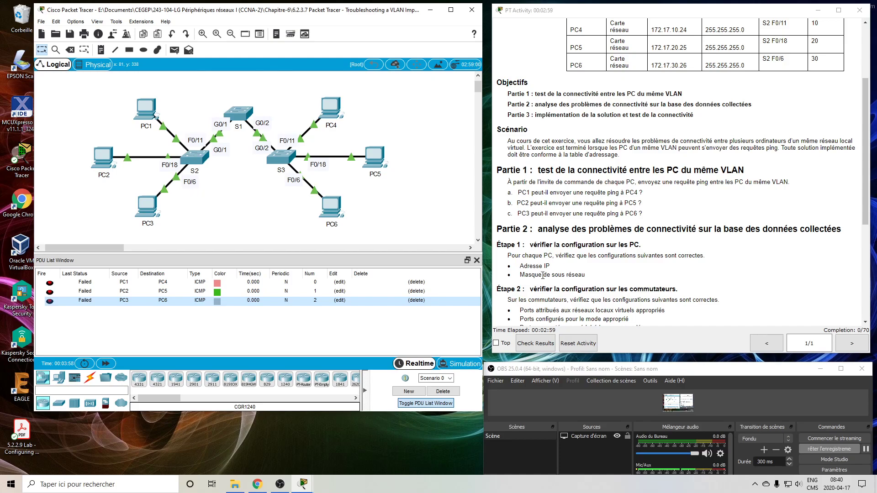
scroll(542, 276, up, 5)
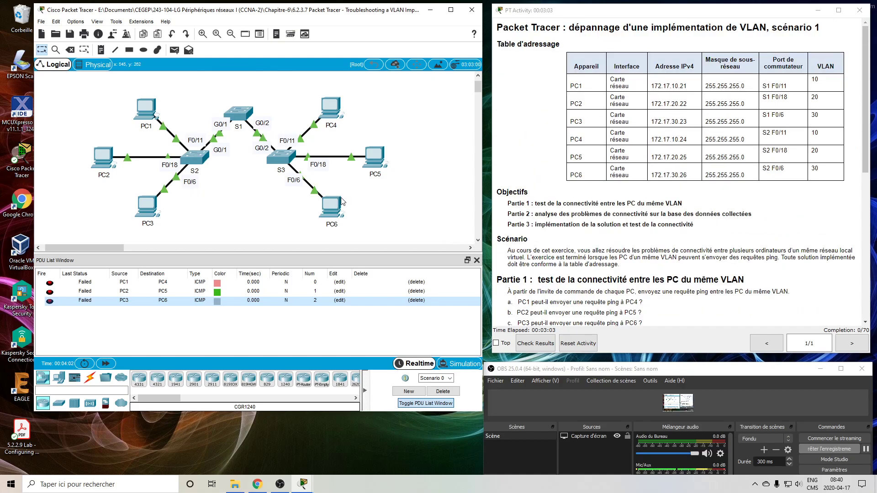
click(151, 110)
click(385, 121)
click(349, 155)
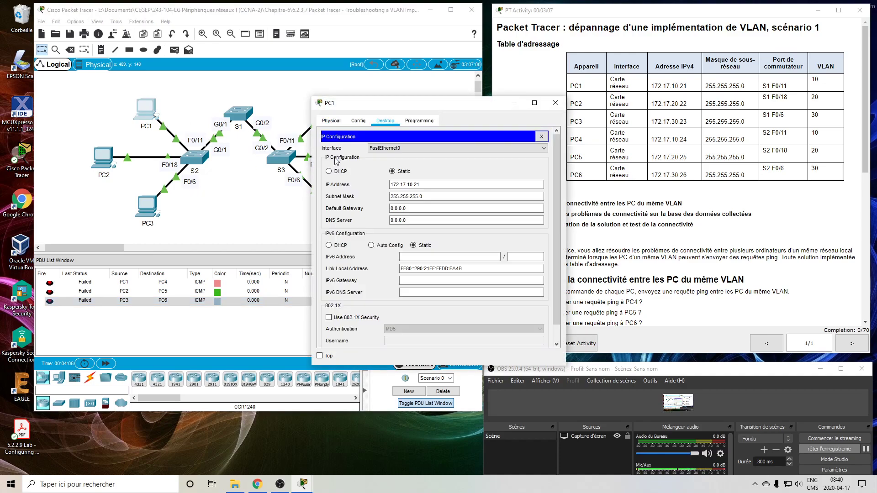
drag(309, 162, 208, 160)
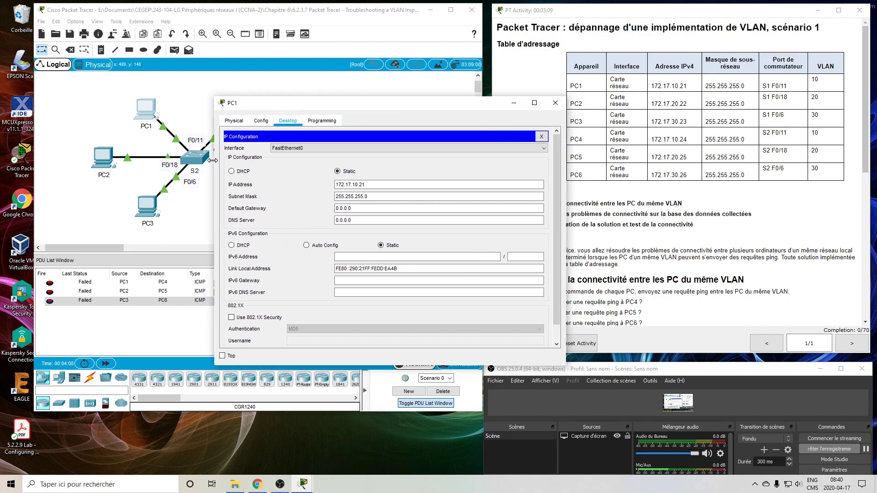
drag(352, 106, 290, 115)
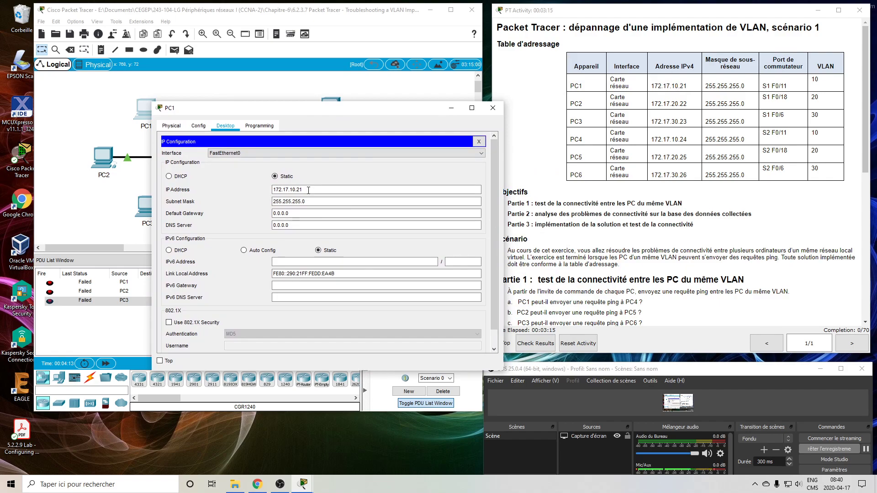
click(303, 213)
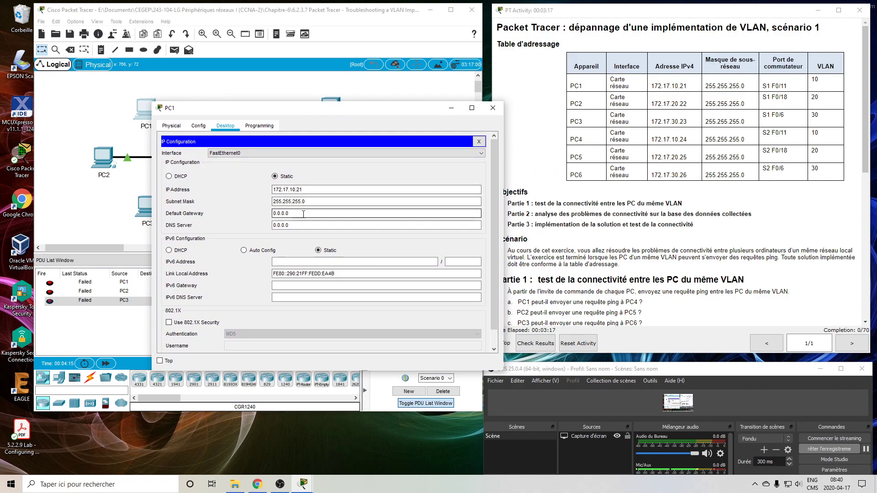
click(492, 109)
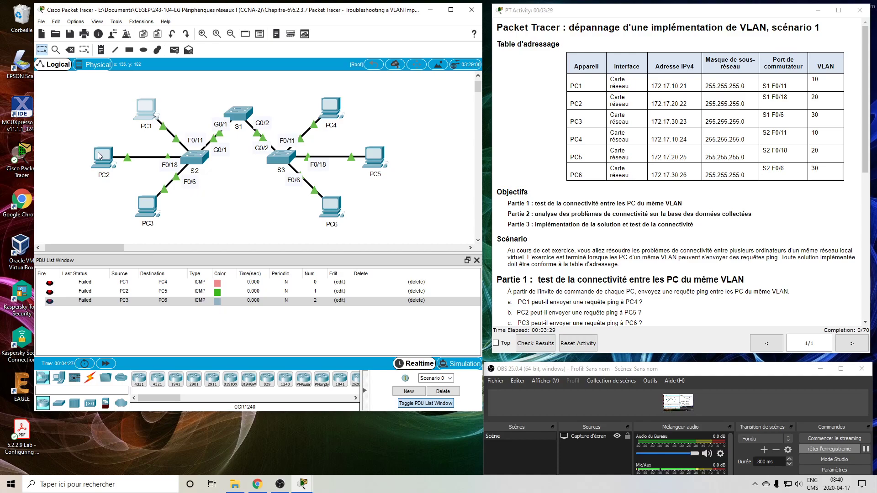
Inspect the IP addresses and masks of PC2 through PC6 in the topology and compare them with the addressing table
mouse_move(101, 156)
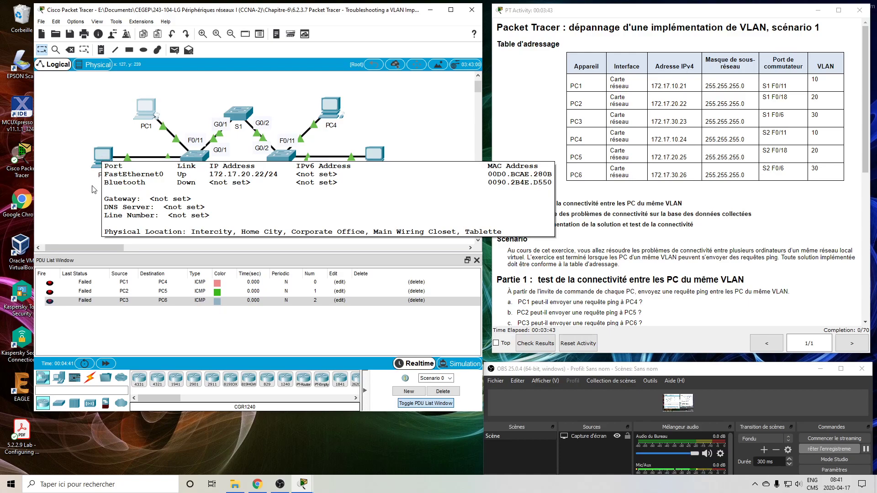
mouse_move(148, 211)
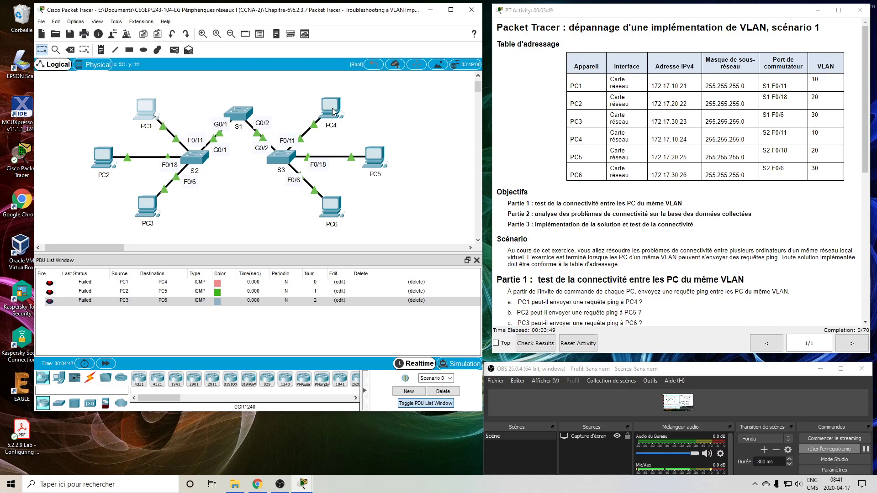
mouse_move(334, 111)
mouse_move(375, 159)
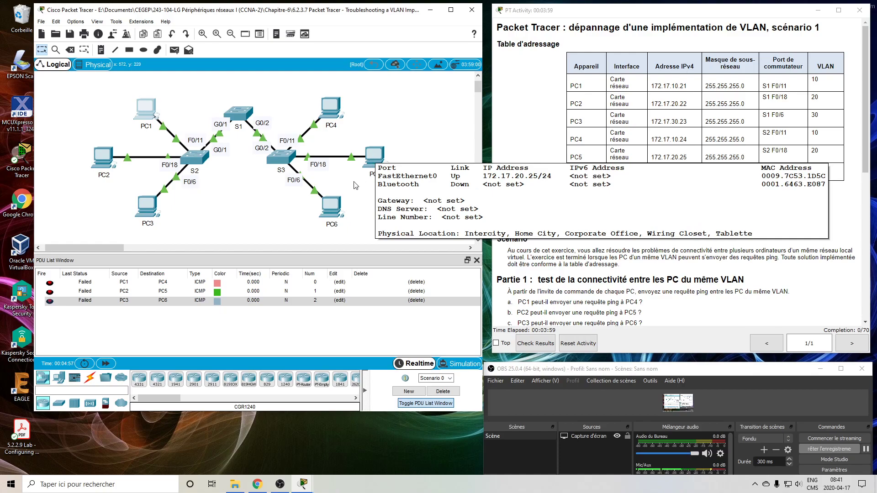
mouse_move(336, 210)
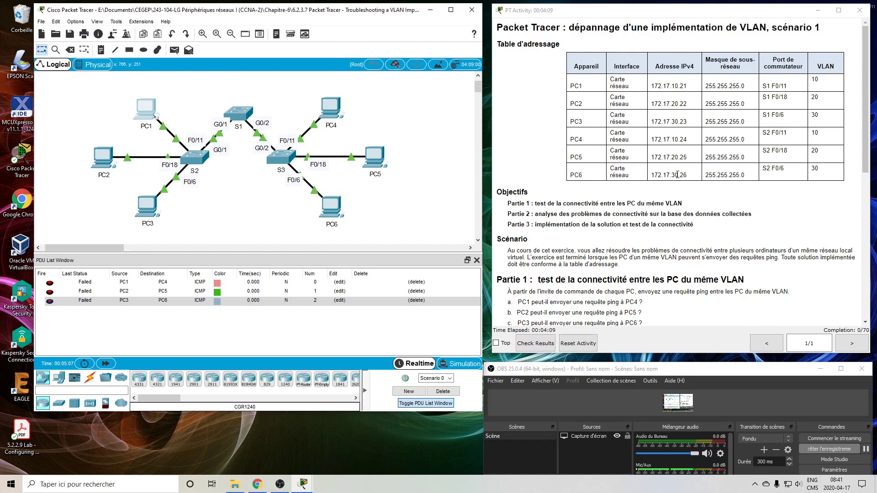
Set PC6's static IP address to 172.17.30.26, keeping its configuration window clear of the addressing table
click(332, 206)
drag(387, 110, 161, 95)
drag(339, 173, 482, 173)
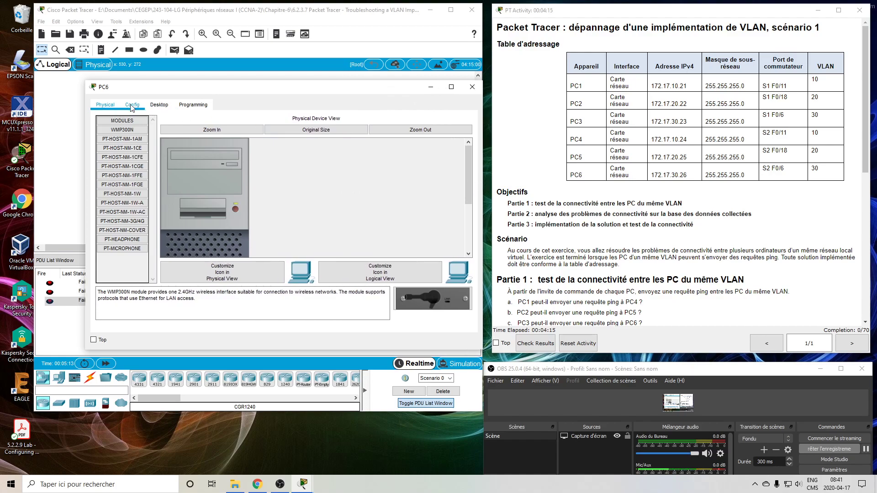
click(131, 106)
click(300, 224)
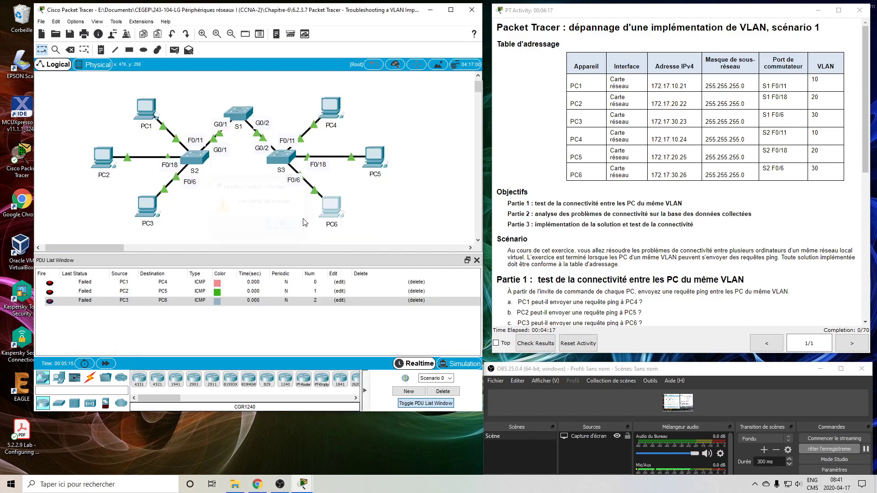
click(330, 206)
click(159, 104)
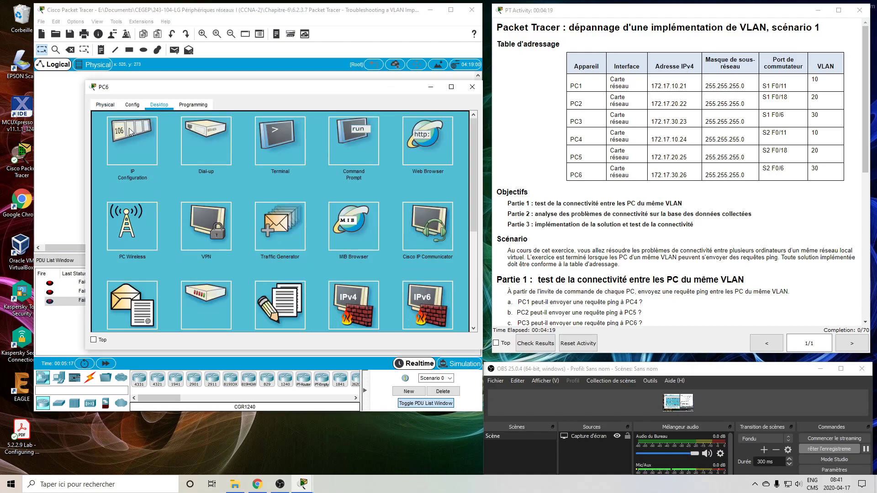
click(132, 131)
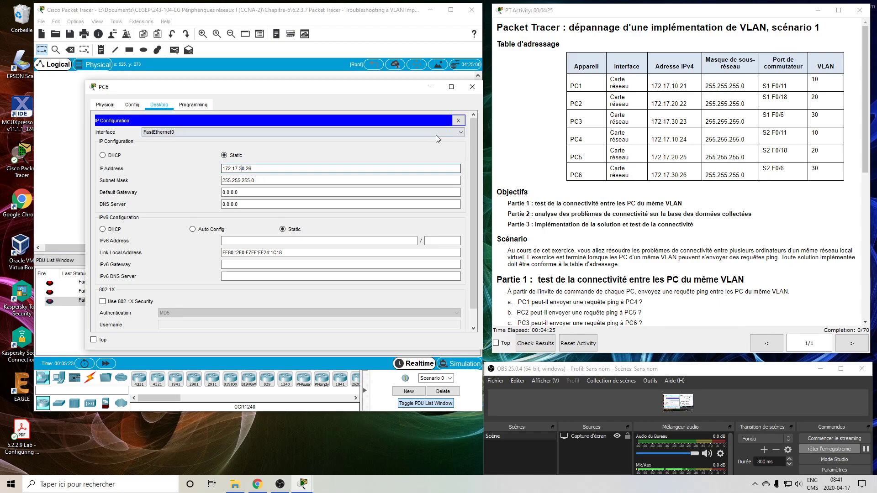
Close PC6's window, delete the PC3–PC6 PDU, and add and fire a new simple PDU from PC3 to PC6
click(477, 88)
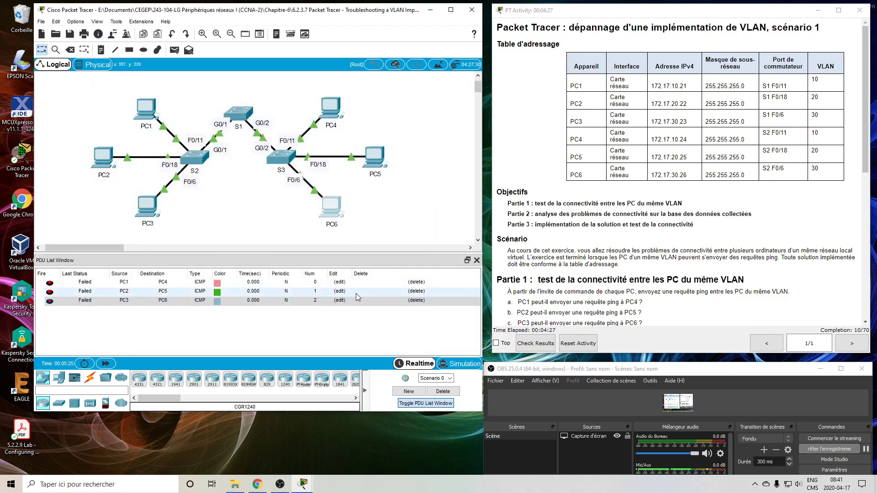
click(416, 300)
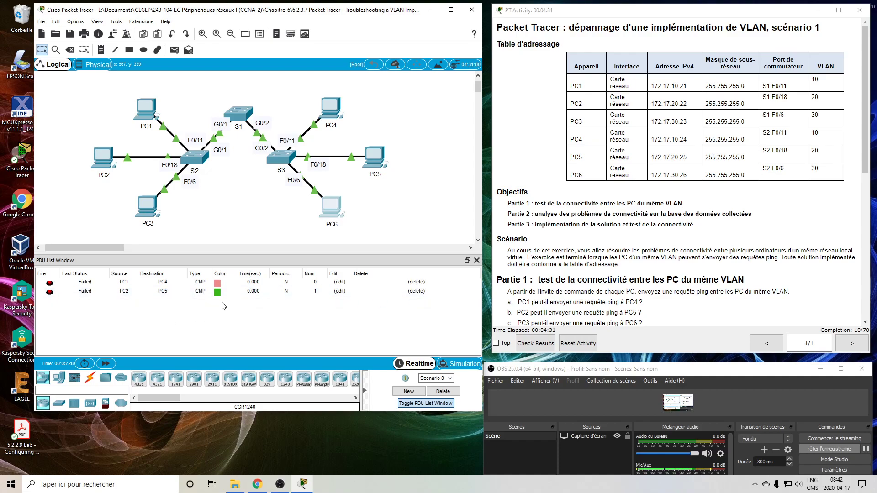
click(175, 51)
click(147, 206)
click(331, 206)
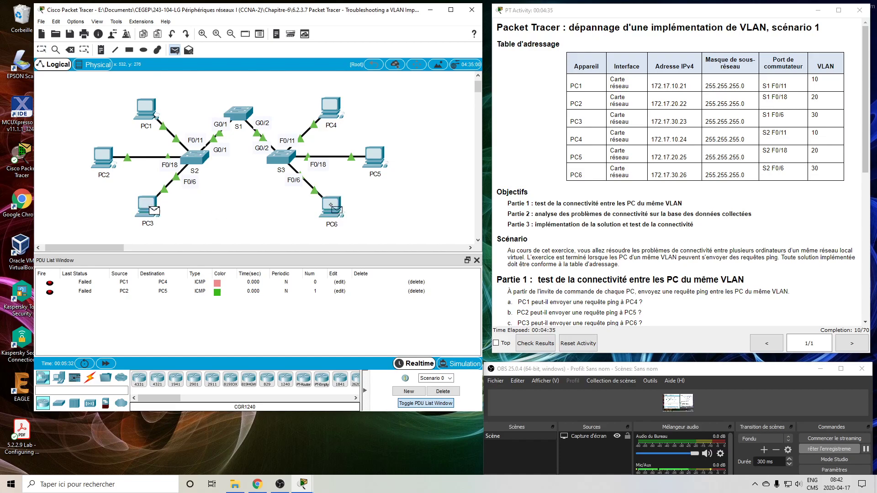
click(51, 303)
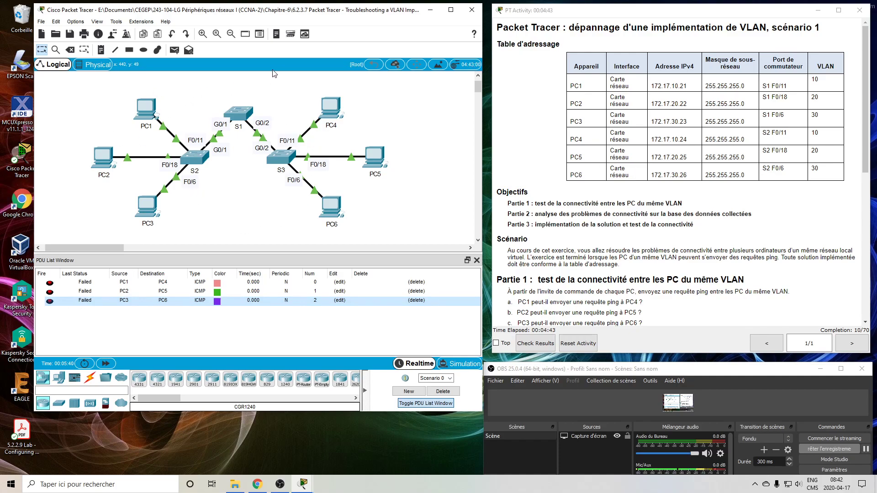
Open S2's command-line interface in a widened window placed clear of the addressing table
click(193, 155)
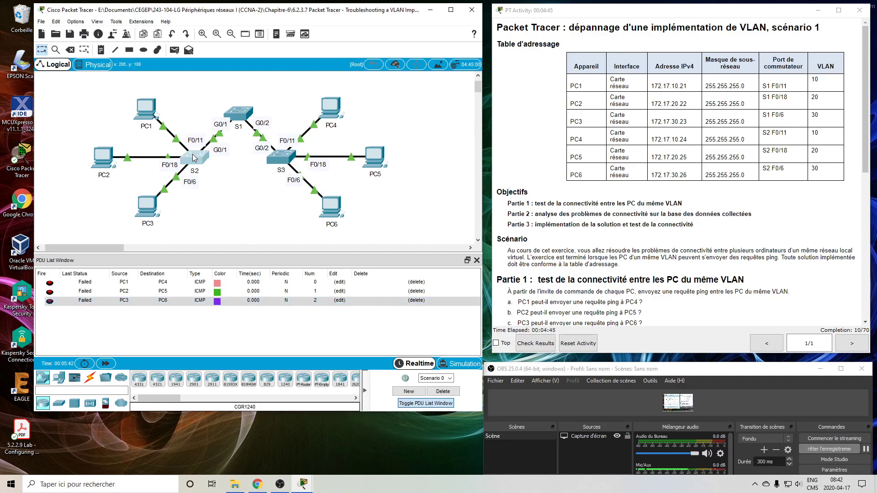
drag(386, 107, 116, 128)
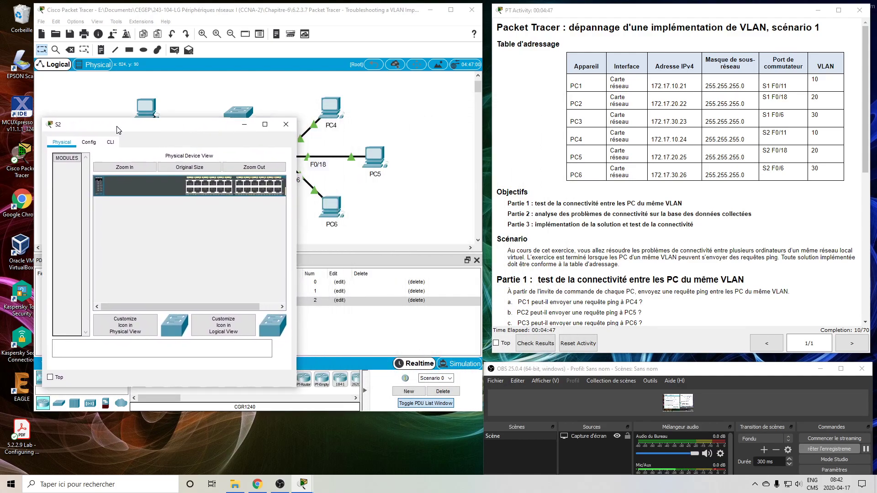
drag(296, 182, 487, 188)
drag(125, 130, 168, 97)
click(110, 90)
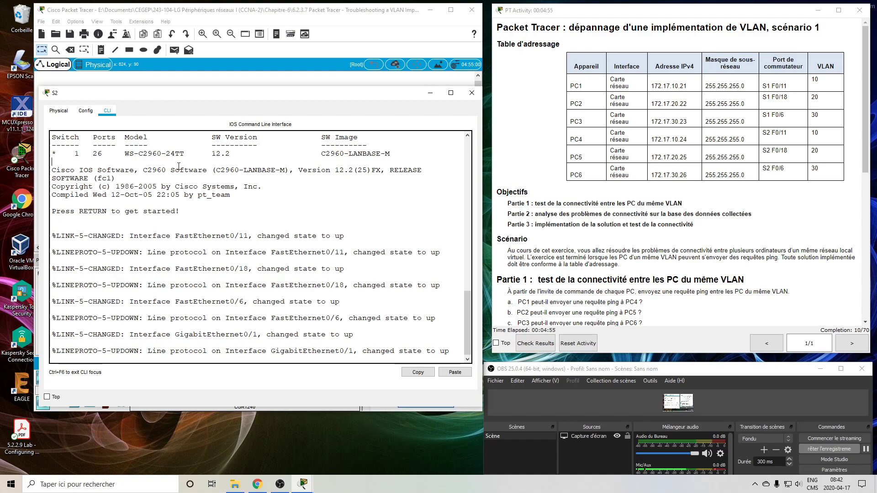
Enter privileged mode on S2, run show vlan brief, and compare the port assignments with the addressing table
key(Return)
text(en)
key(Return)
text(show vla)
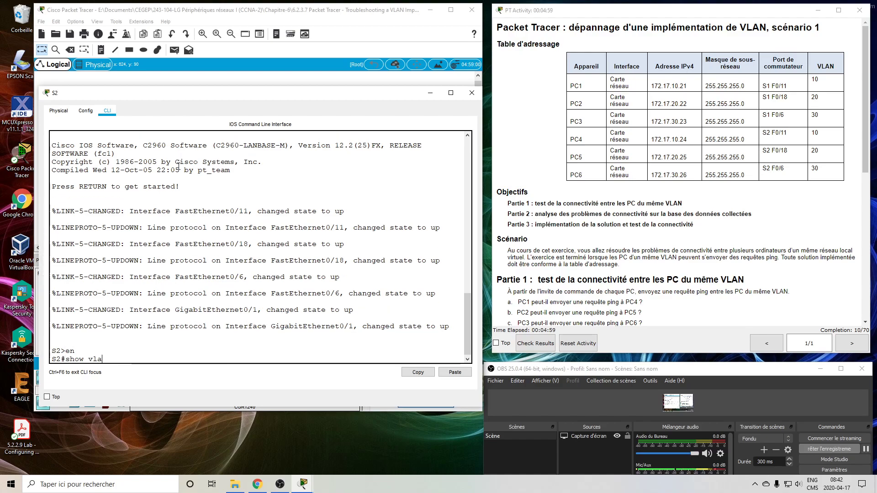
text(n bri)
key(Tab)
key(Return)
key(Return)
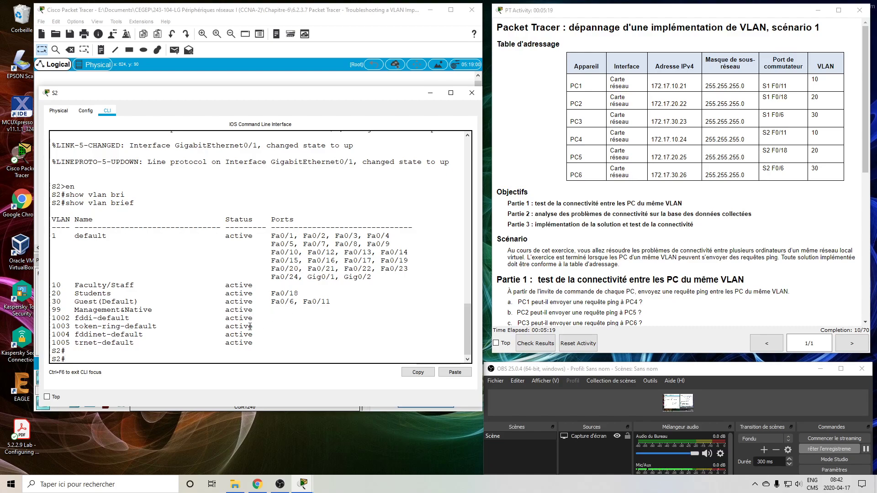
drag(304, 302, 332, 301)
click(278, 288)
Assign S2's interface f0/11 to access VLAN 10 from configuration mode
text(conf)
key(Tab)
text(t)
key(Tab)
key(Return)
text(in)
key(Tab)
text(f0/11)
key(Return)
text(swi)
key(Tab)
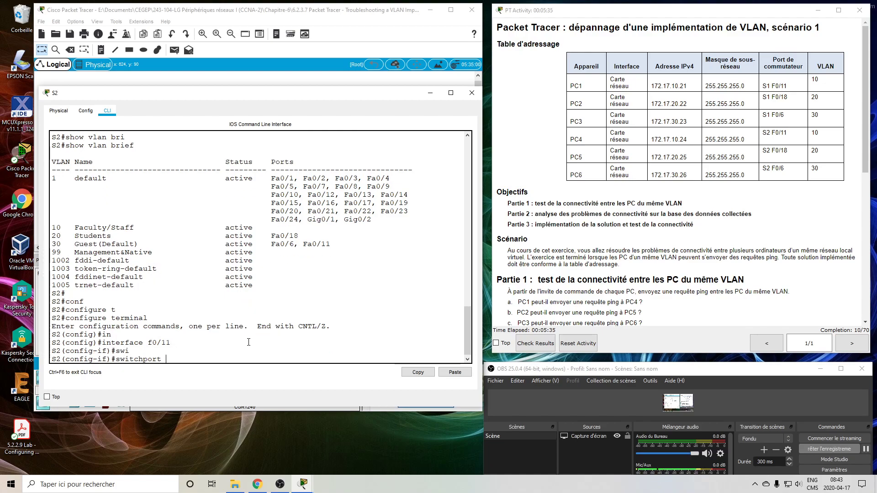
text(acc)
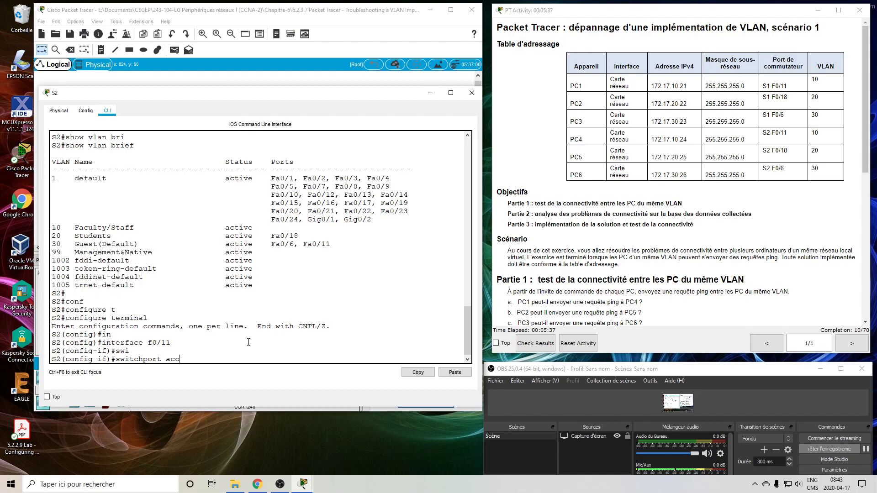
key(Tab)
text(v)
key(Tab)
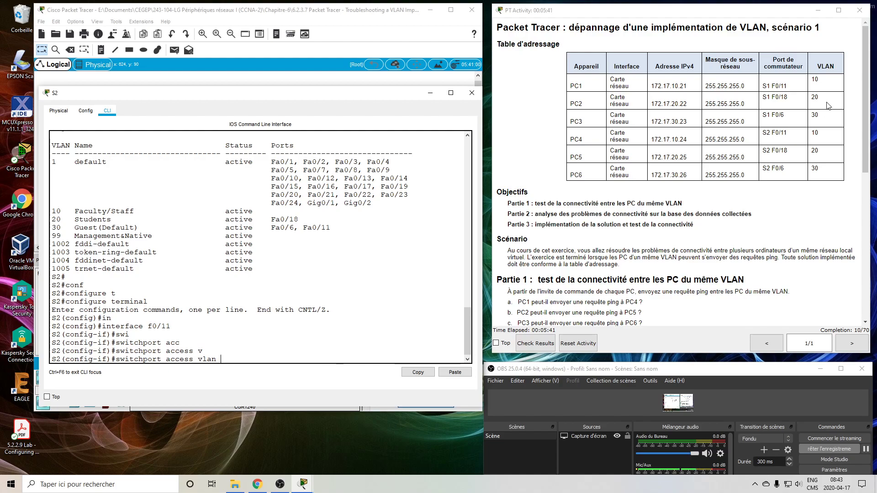
text(10)
key(Return)
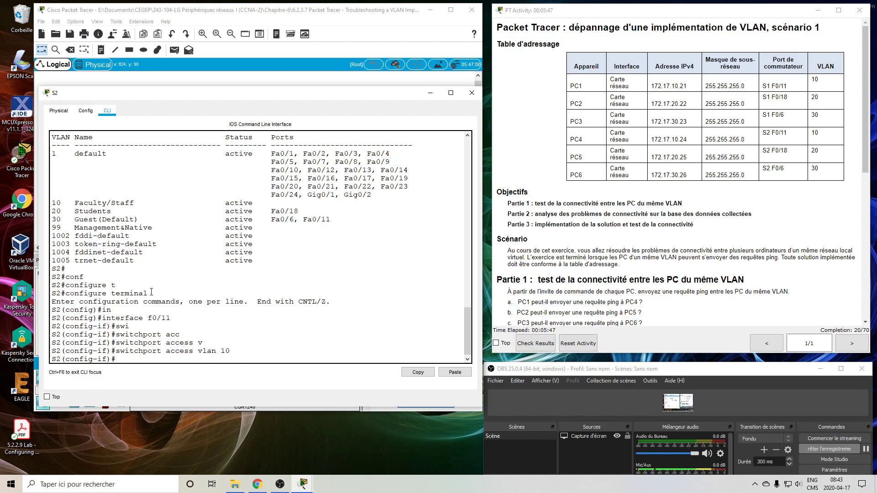
Verify S2's VLAN port assignments with do show vlan br, and return to privileged mode
text(do show vlan br)
key(Return)
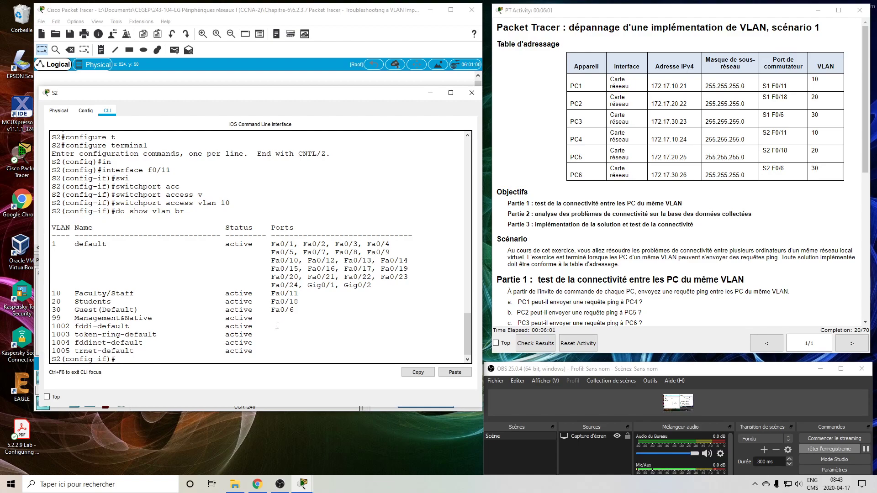
key(Return)
text(ex)
key(BackSpace)
key(BackSpace)
text(nfig-if)#en)
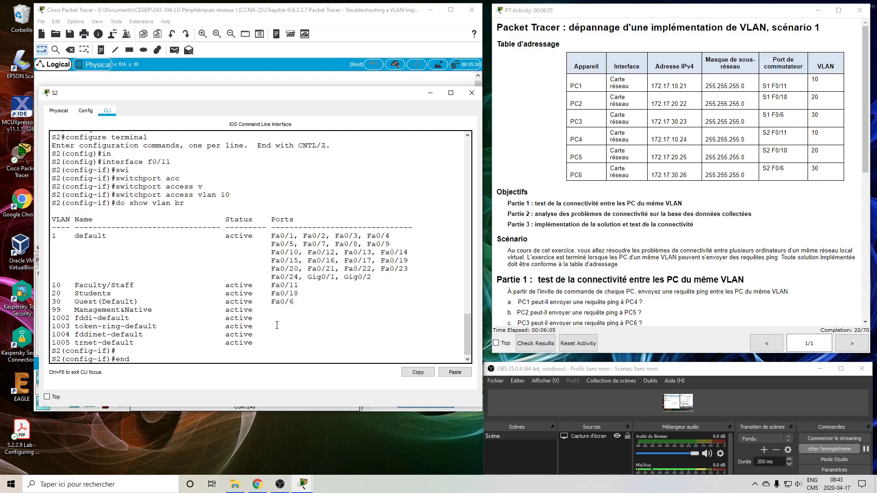
text(d)
key(Return)
key(Return)
Check S2's trunk links with show interfaces trunk
text(sho)
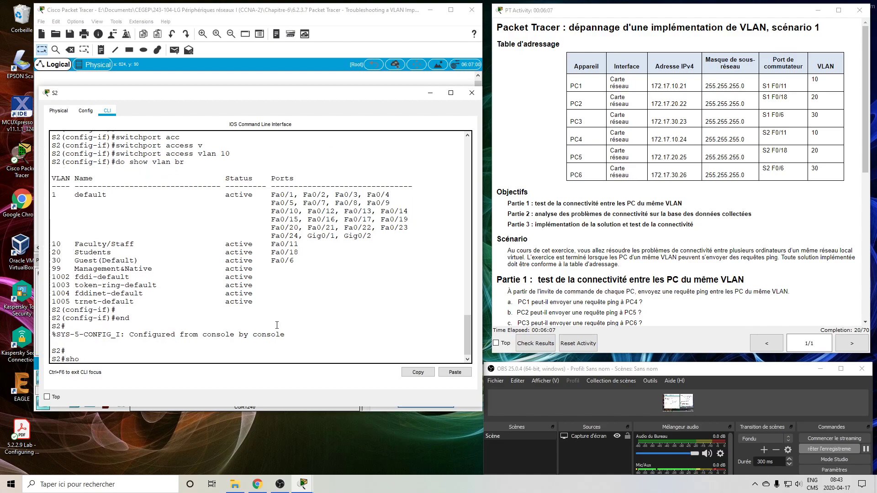
text(w in)
key(Tab)
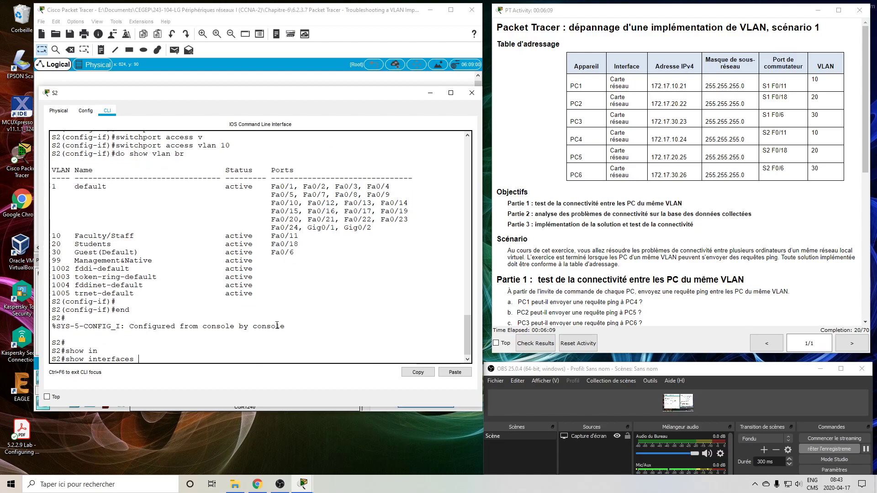
text(tr)
key(Tab)
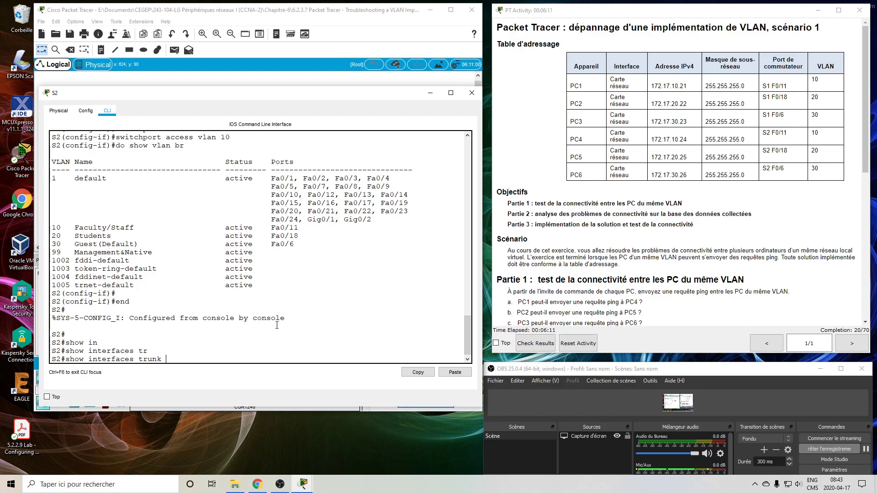
mouse_move(270, 97)
mouse_down()
mouse_move(263, 173)
mouse_move(268, 100)
mouse_up()
key(Return)
key(Return)
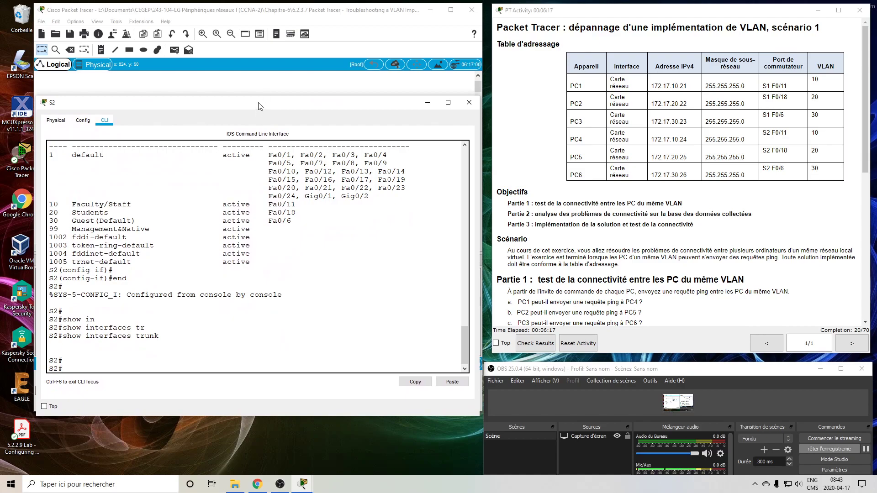
Check S2's uplink toward S1 in the topology and find the Management&Native VLAN in S2's VLAN list
click(333, 26)
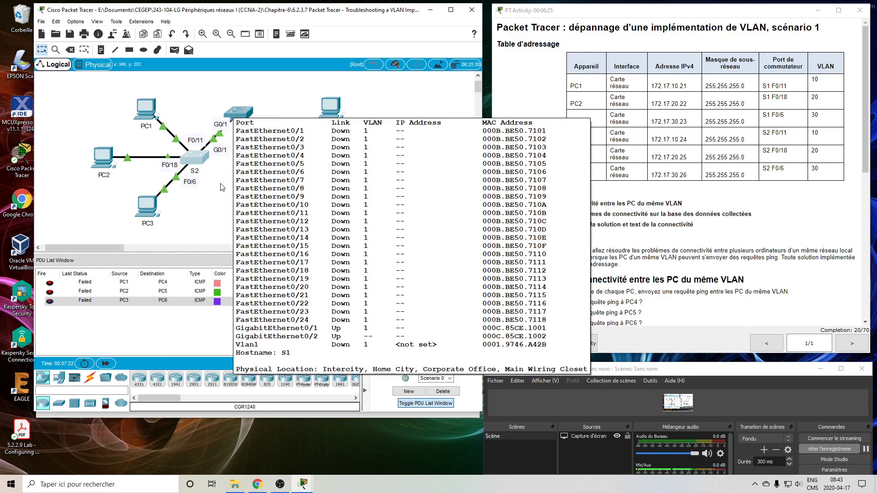
click(201, 156)
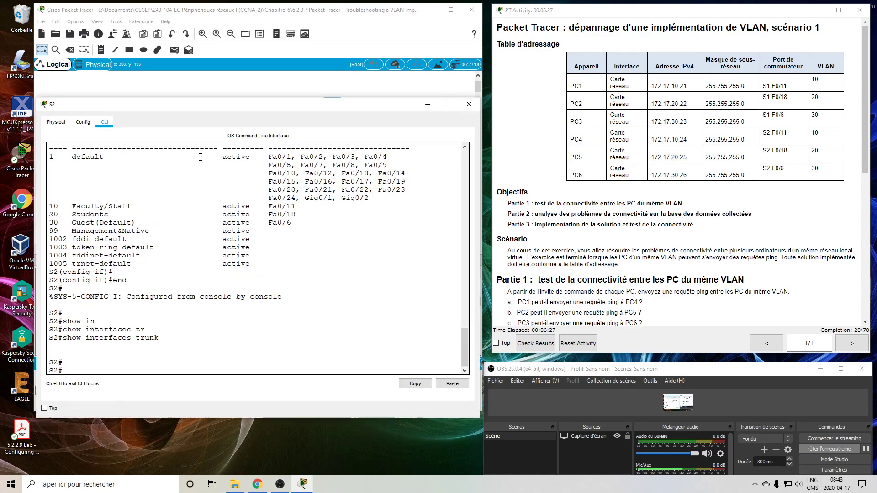
drag(217, 103, 215, 112)
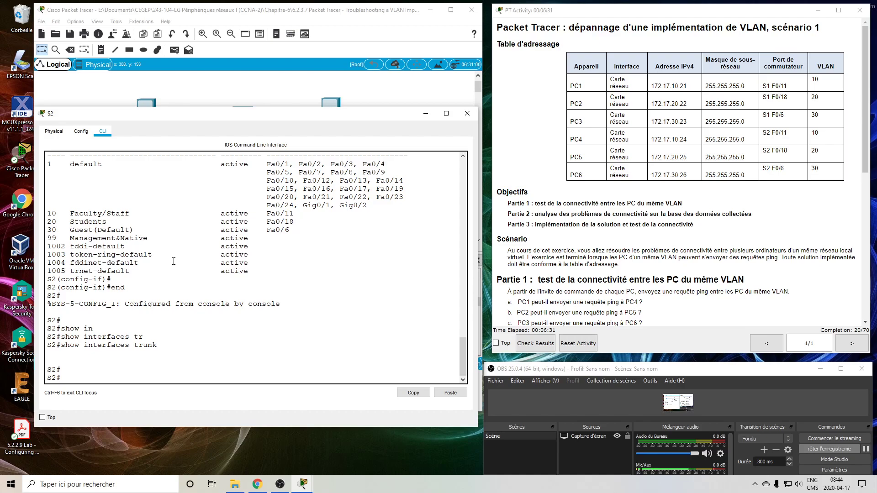
key(Return)
key(Return)
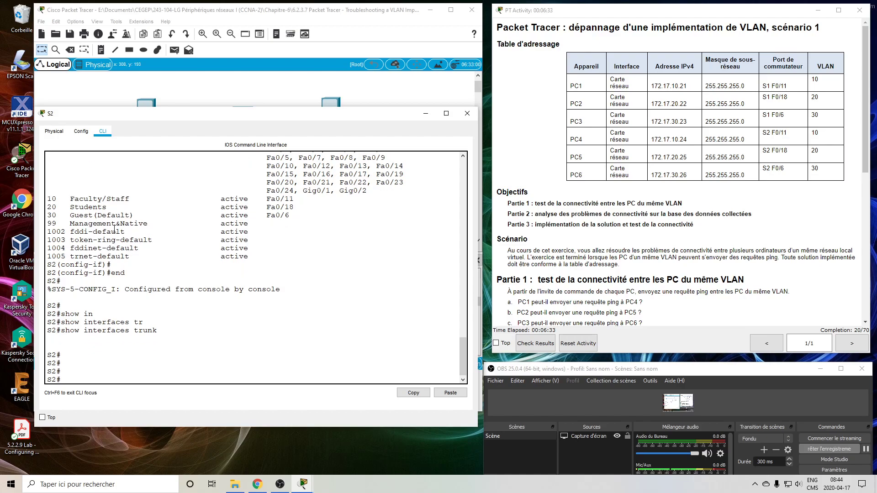
drag(69, 223, 97, 223)
double_click(121, 224)
drag(47, 224, 152, 224)
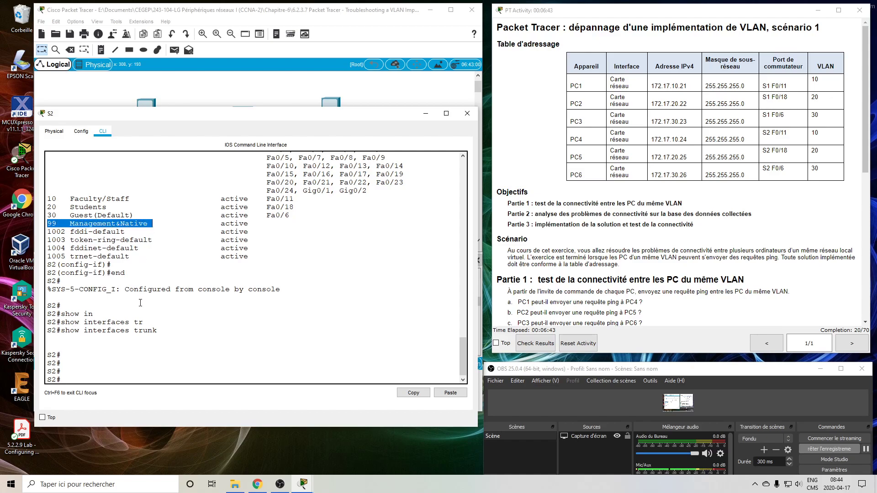
Configure S2's interface g0/1 in trunk mode with switchport mode trunk
key(Return)
text(con)
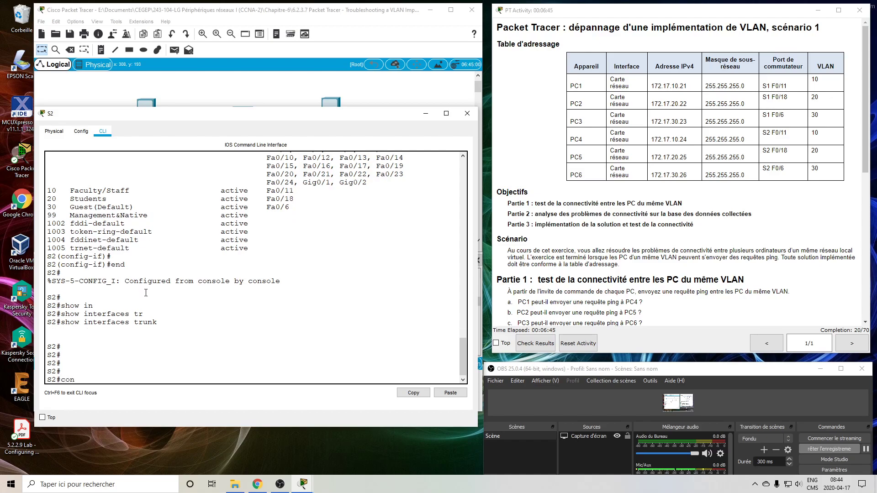
text(f)
key(Tab)
text(t)
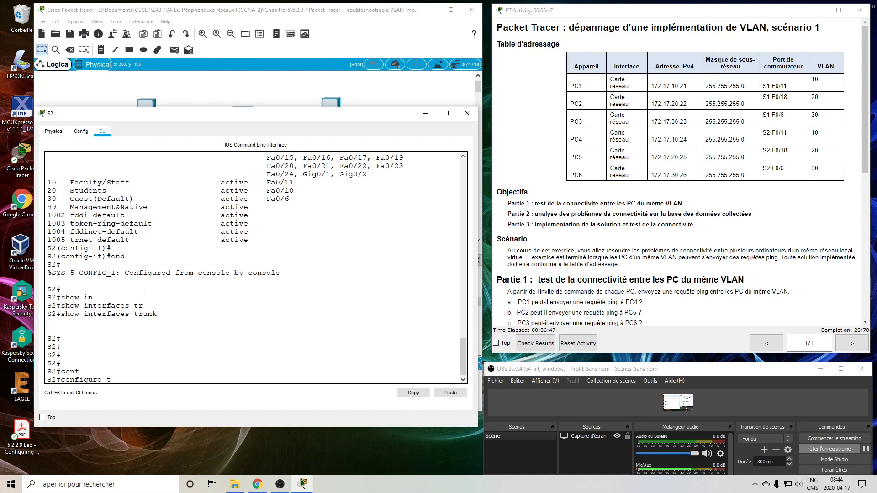
key(Tab)
key(Return)
text(in)
key(Tab)
text(g0/1)
key(Return)
text(swi)
key(Tab)
text(mo)
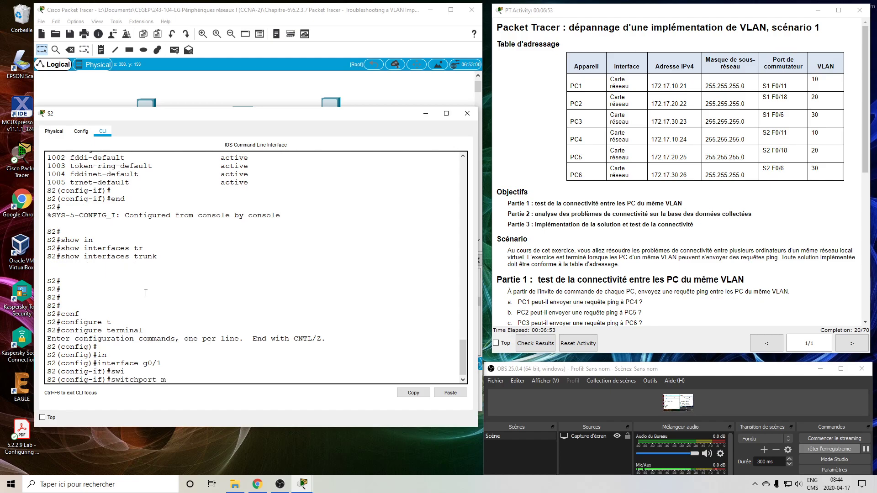
key(Tab)
text(tr)
key(Tab)
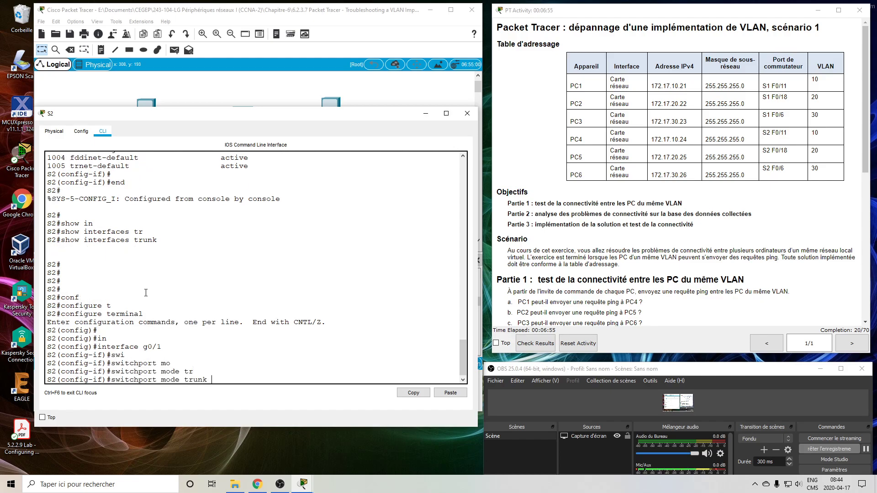
key(Return)
Set the native VLAN of S2's g0/1 trunk to 99, and return to privileged mode
text(swtic)
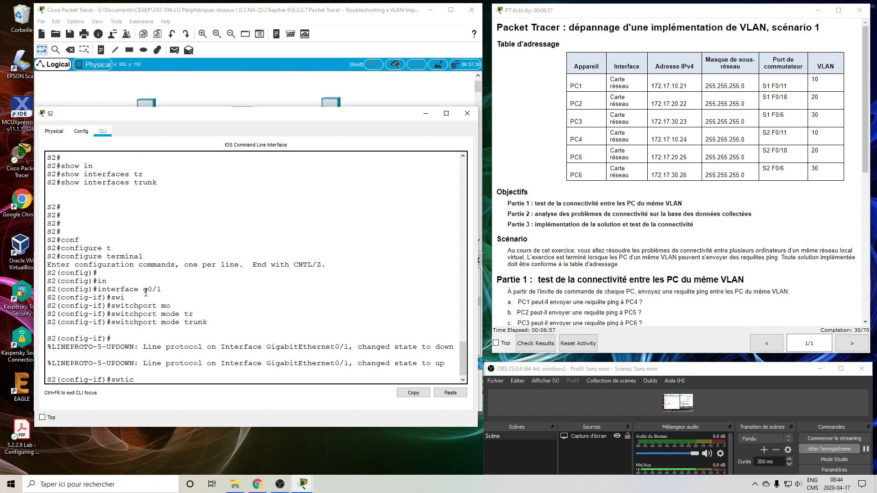
key(BackSpace)
key(BackSpace)
key(BackSpace)
text(itchport t)
key(Tab)
text(tr)
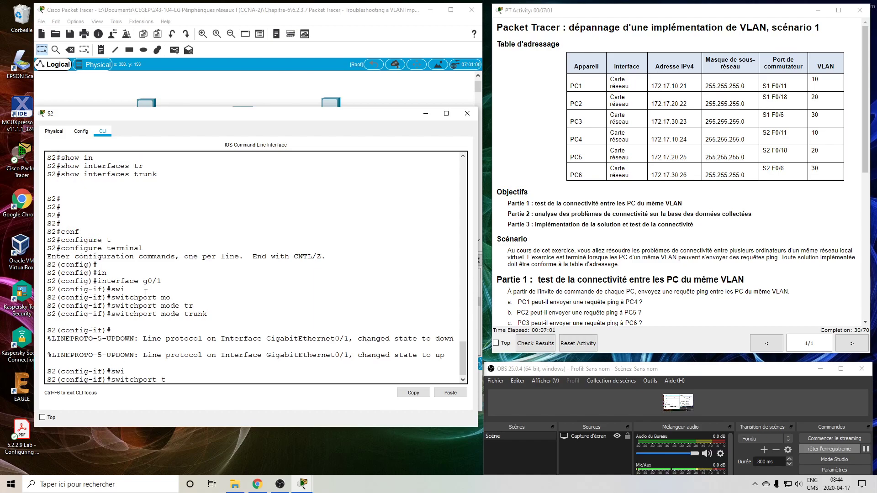
key(Tab)
text(n)
key(Tab)
text(vl)
key(Tab)
text(99)
scroll(146, 292, up, 4)
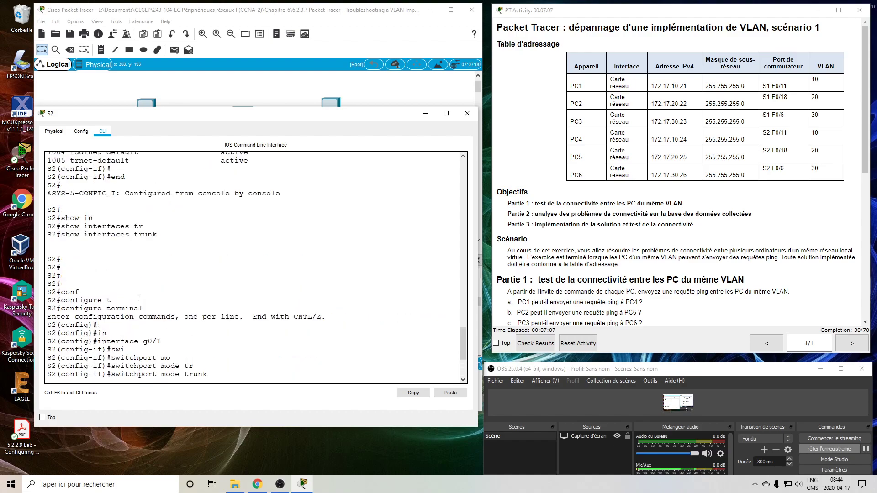
scroll(138, 298, up, 3)
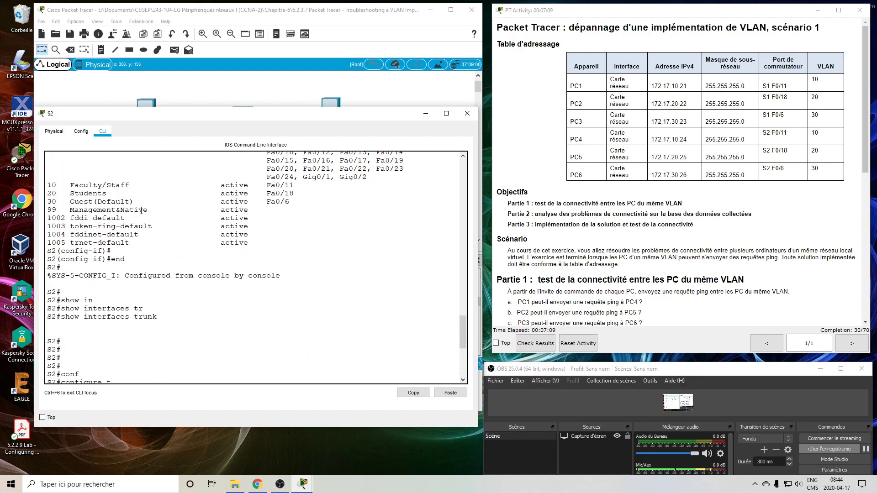
scroll(97, 214, down, 7)
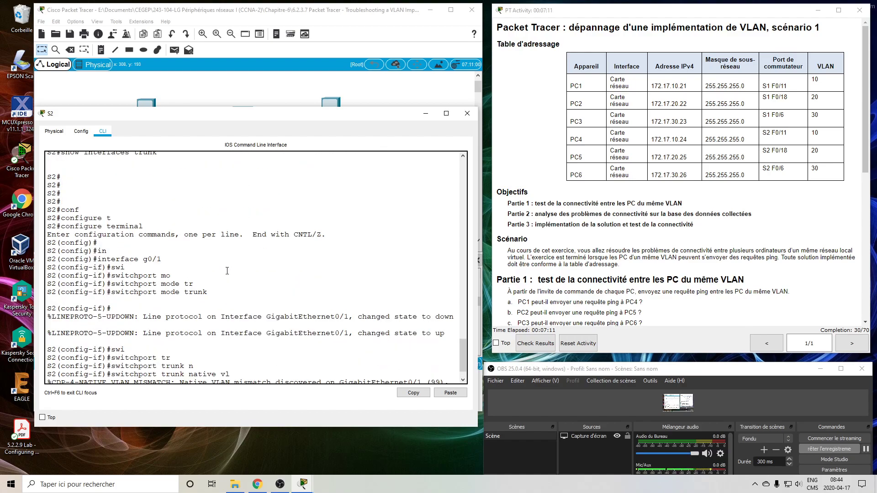
key(Return)
key(Return)
text(end)
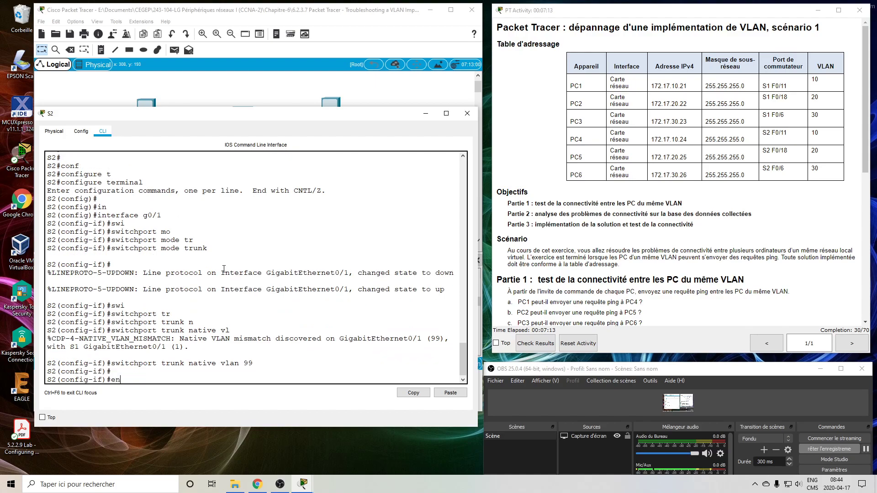
key(Return)
key(Return)
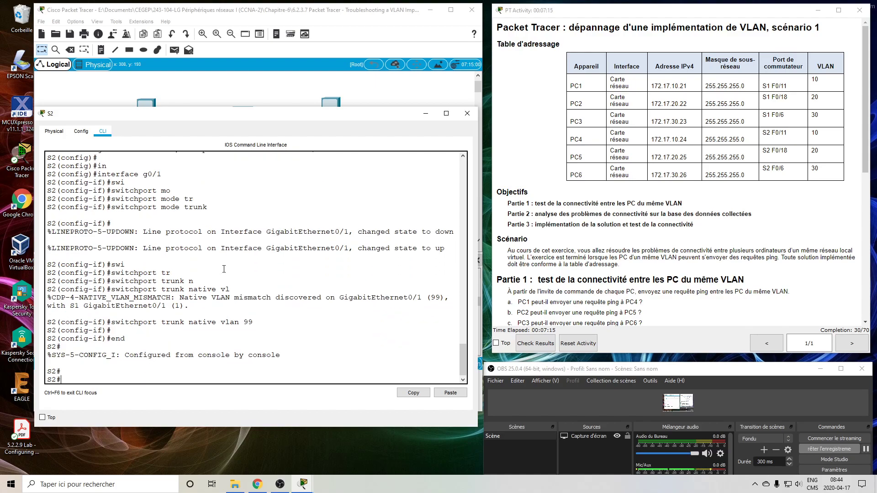
Save S2's running configuration with wr
text(e)
key(BackSpace)
text(wr)
key(Return)
key(Return)
key(Return)
key(Return)
Check S2's trunk status and native VLAN again with show interfaces trunk
text(configure terminal)
key(Up)
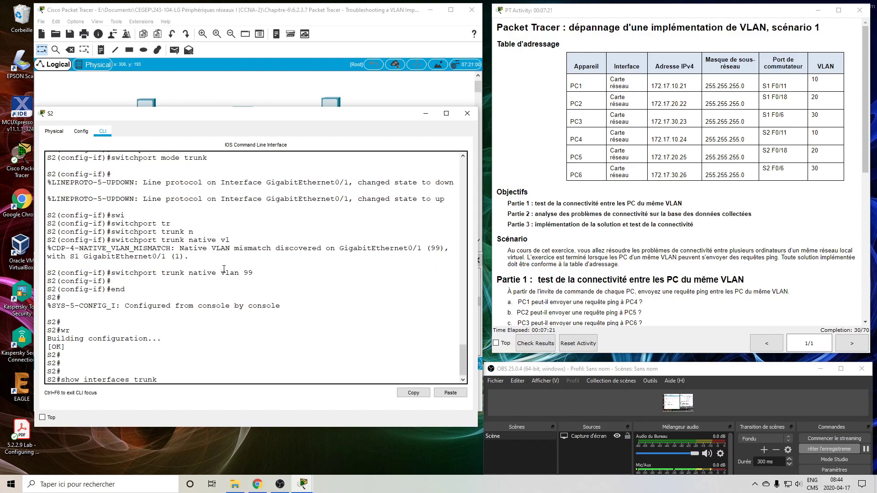
key(Return)
key(Return)
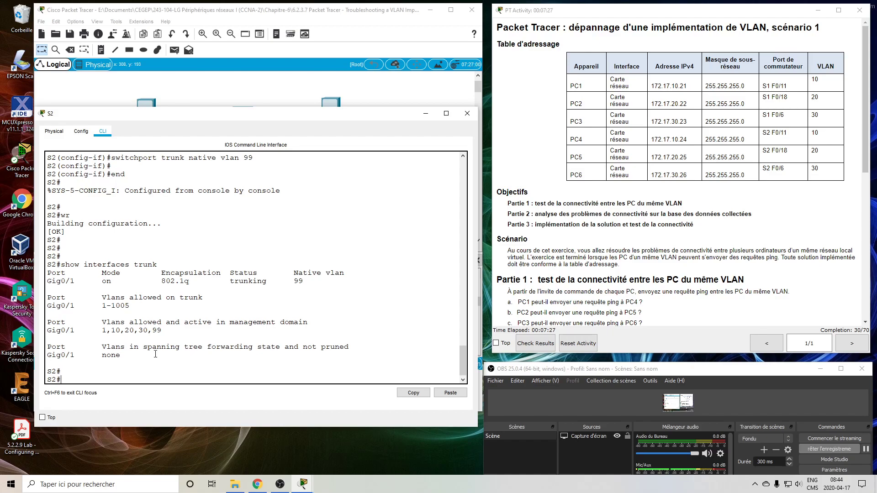
key(Return)
List S2's VLANs with show vlan brief and check which ports are assigned to the default VLAN
key(Up)
key(Up)
key(Up)
key(Up)
key(Down)
key(Down)
key(Return)
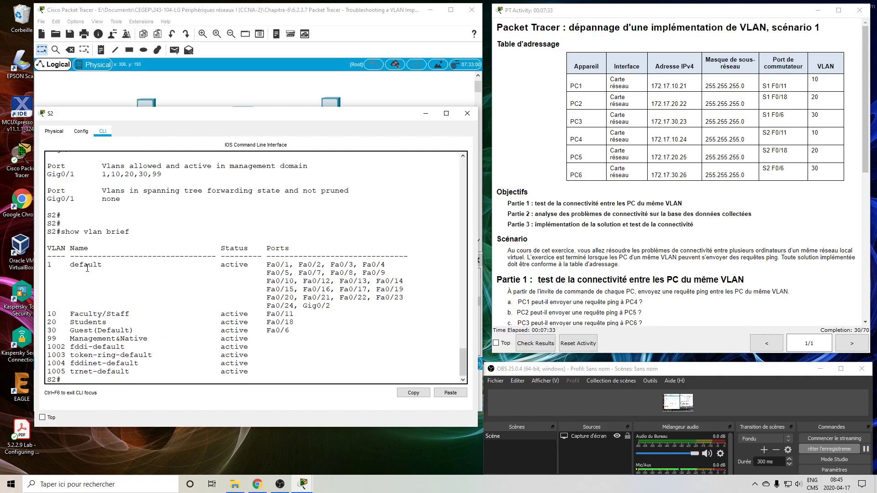
key(Return)
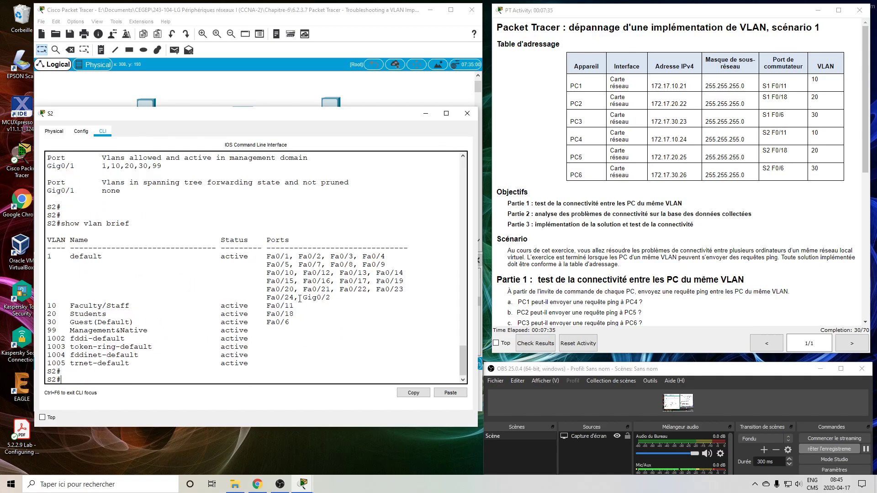
drag(328, 297, 257, 273)
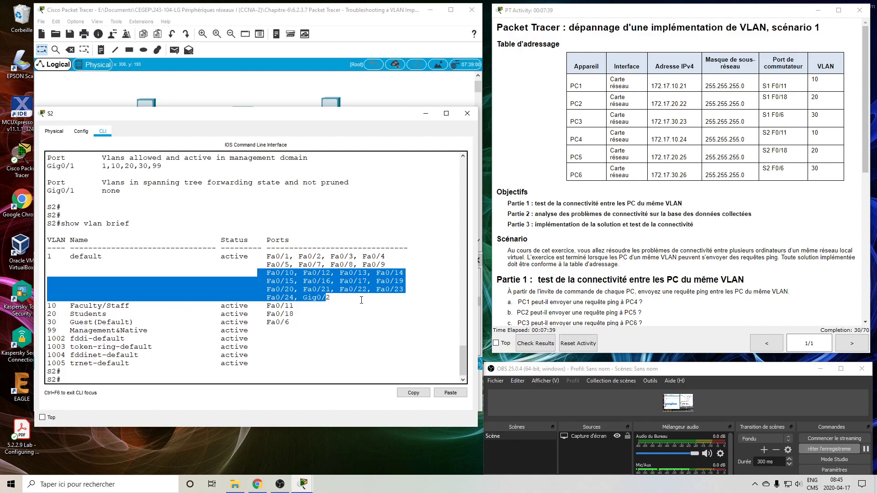
Open the command line of switch S1 from the topology, arrange its window and enter privileged mode
click(288, 85)
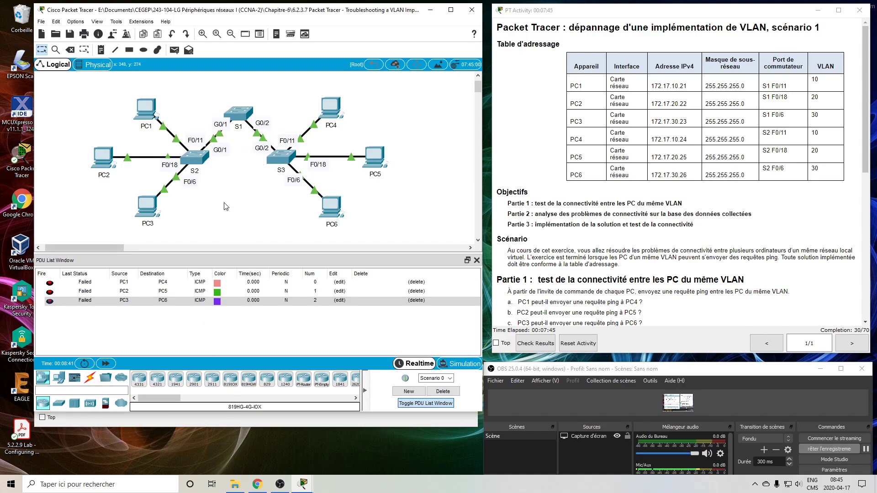
click(238, 115)
drag(369, 99, 80, 181)
click(169, 101)
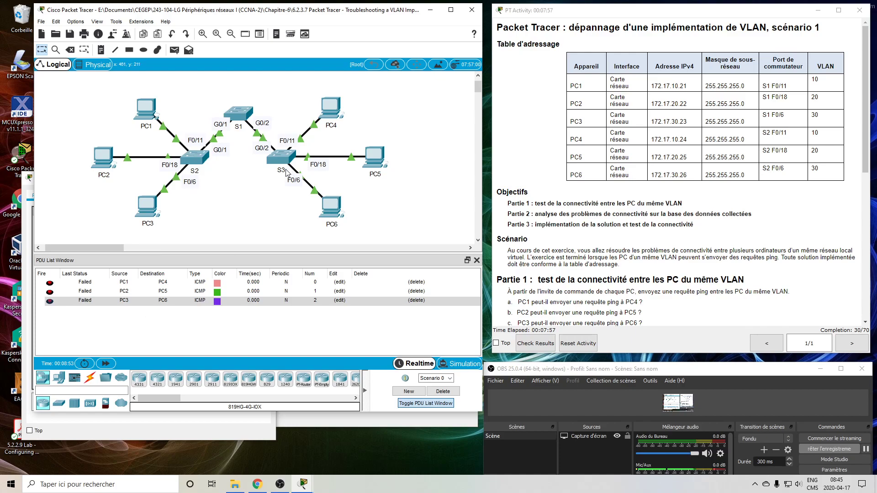
click(159, 432)
drag(196, 185, 185, 100)
drag(266, 150, 438, 149)
click(80, 111)
drag(219, 89, 224, 44)
key(Return)
key(Return)
text(en)
key(Return)
key(Return)
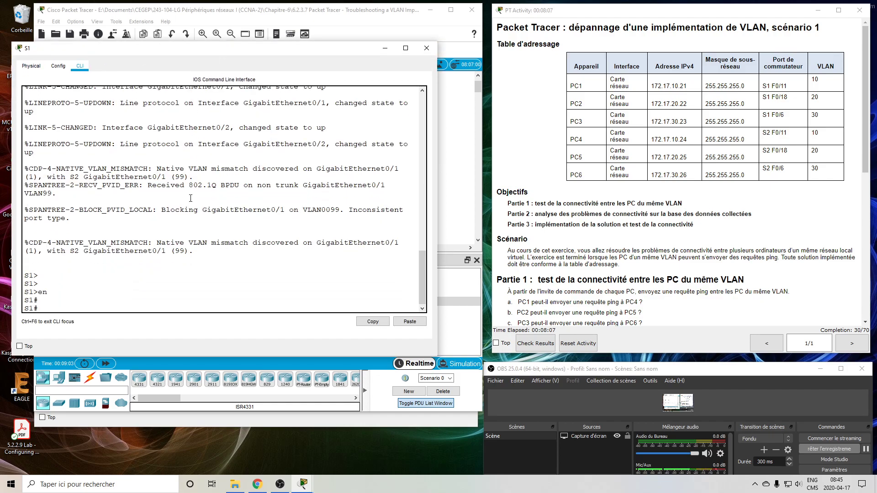
List S1's VLANs and port assignments with show vlan br
text(show vla)
key(Tab)
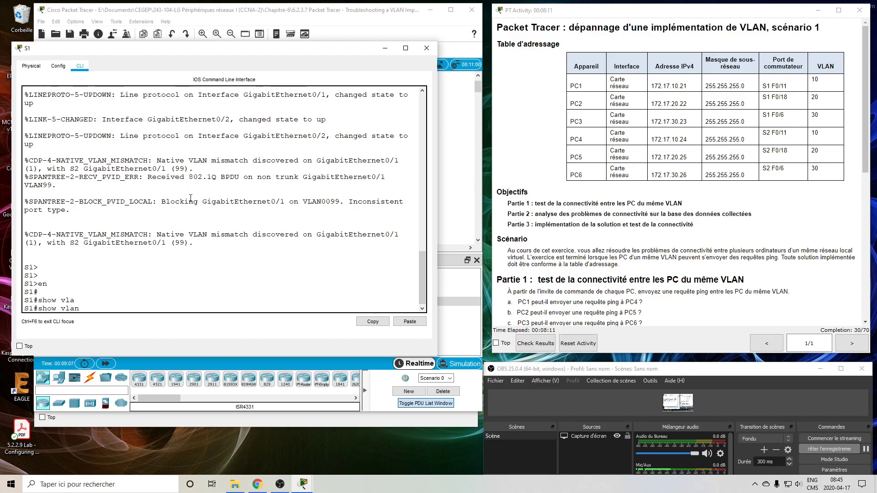
text(br)
key(Return)
key(Return)
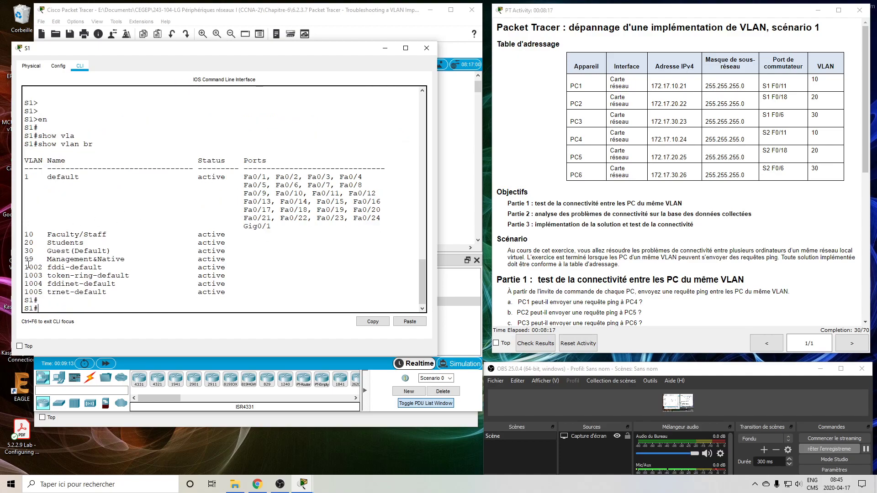
key(Return)
key(Return)
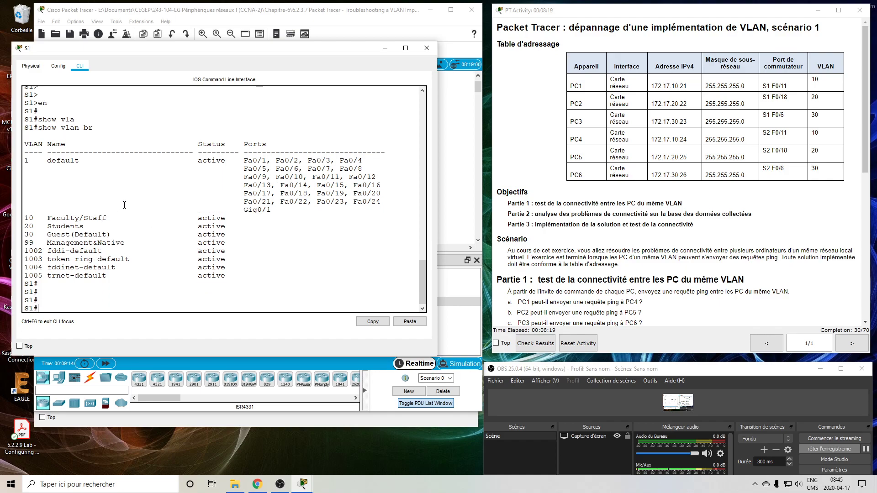
Check S1's trunk links with show interfaces trunk
text(show int)
key(Tab)
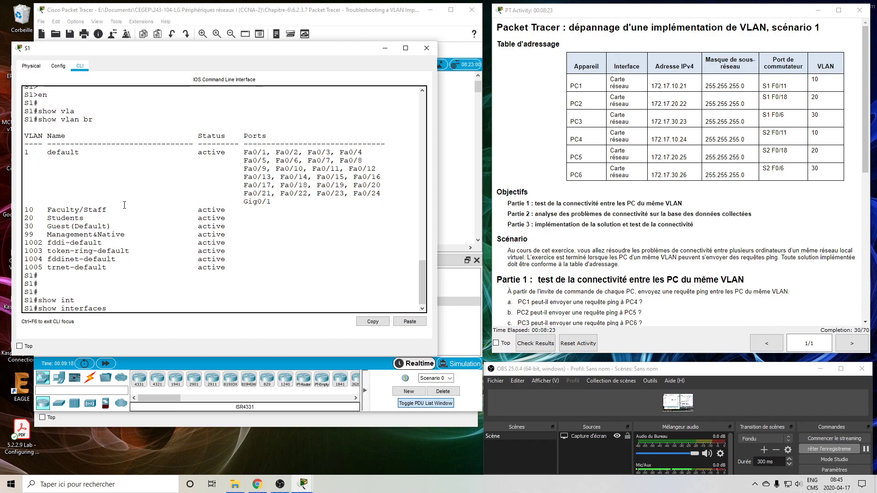
text(t)
key(Tab)
key(Return)
key(Return)
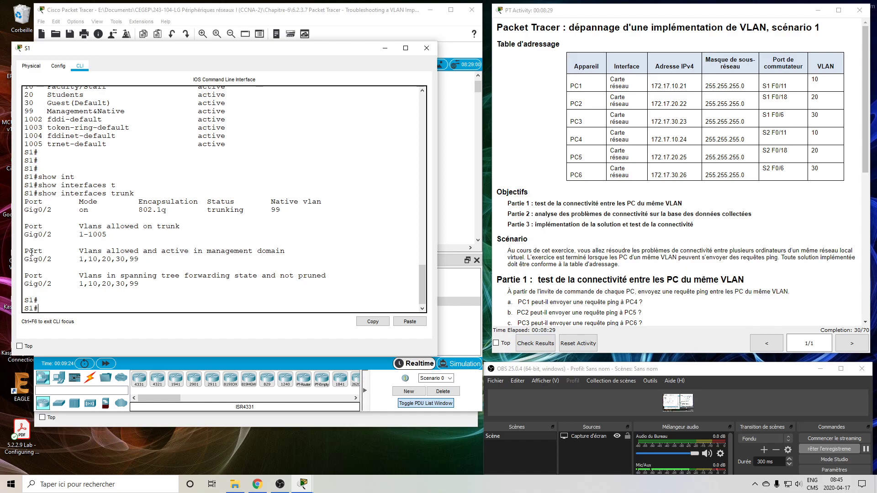
Configure S1's interface g0/1 in trunk mode with switchport mode trunk
key(BackSpace)
key(BackSpace)
text(configure t)
key(Tab)
text(t)
key(Tab)
key(Return)
text(in)
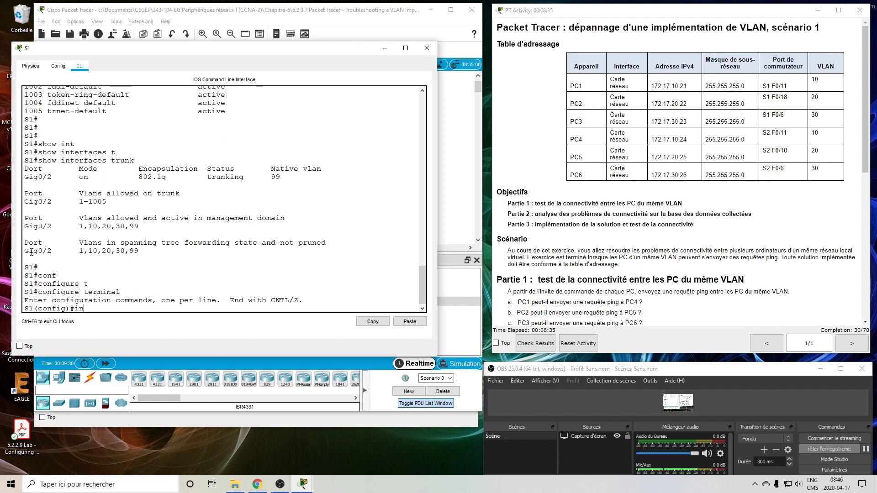
key(Tab)
text(g0/1)
key(Return)
text(swi)
key(Tab)
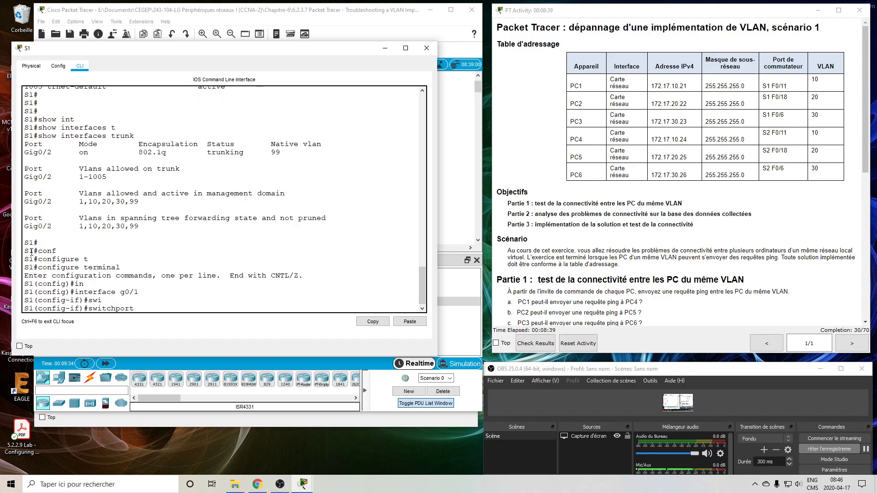
text(mo)
key(Tab)
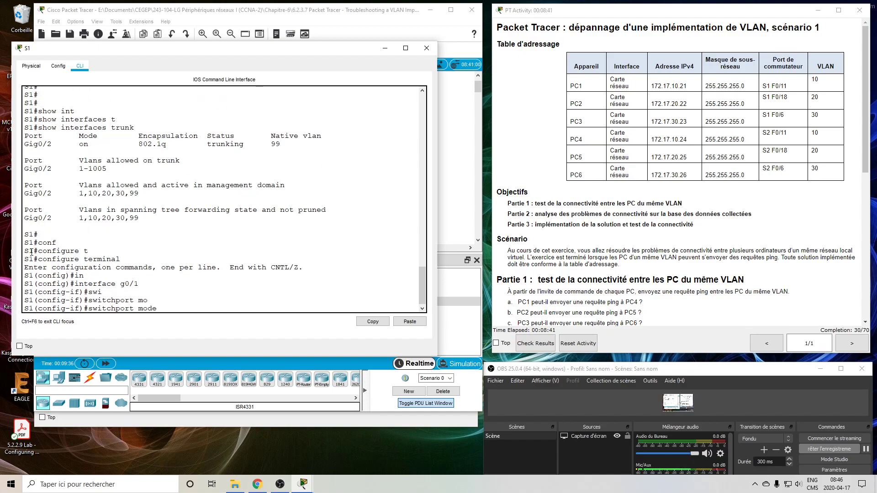
text(tr)
key(Tab)
key(Return)
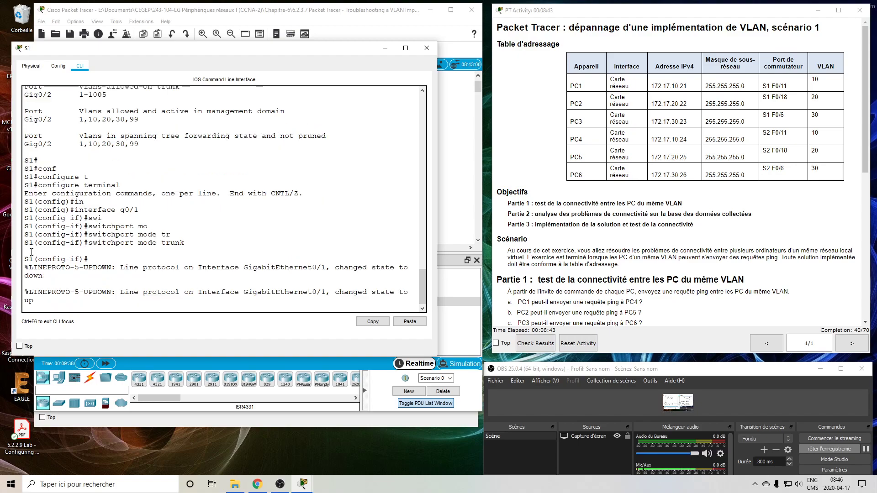
Set the native VLAN of S1's g0/1 trunk to 99, and return to privileged mode
text(swi)
key(Tab)
text(tr)
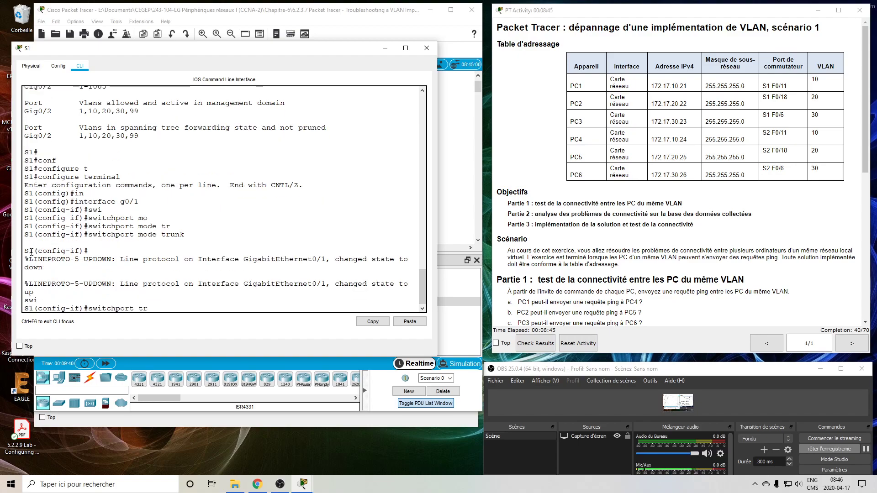
key(Tab)
text(n)
key(Tab)
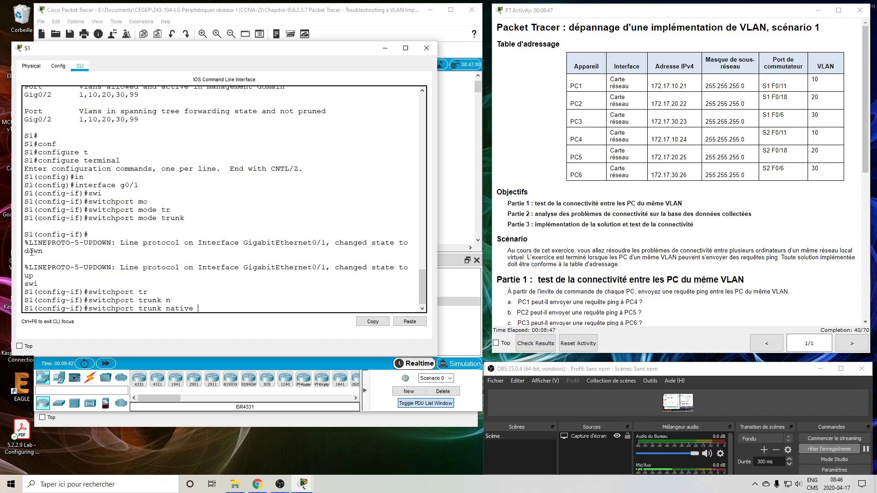
text(v)
key(Tab)
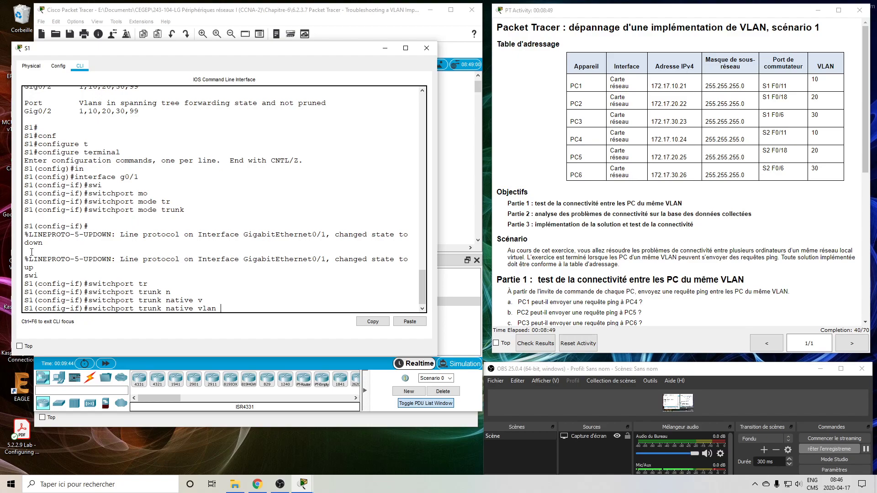
key(Return)
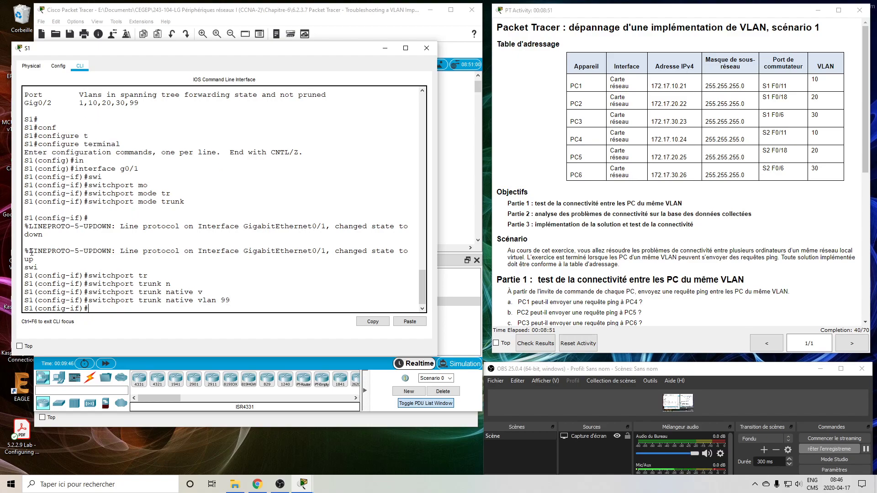
text(end)
key(Return)
key(Return)
key(Return)
Run show interfaces trunk on S1 and check the native VLAN of both gigabit trunks
key(Up)
key(Up)
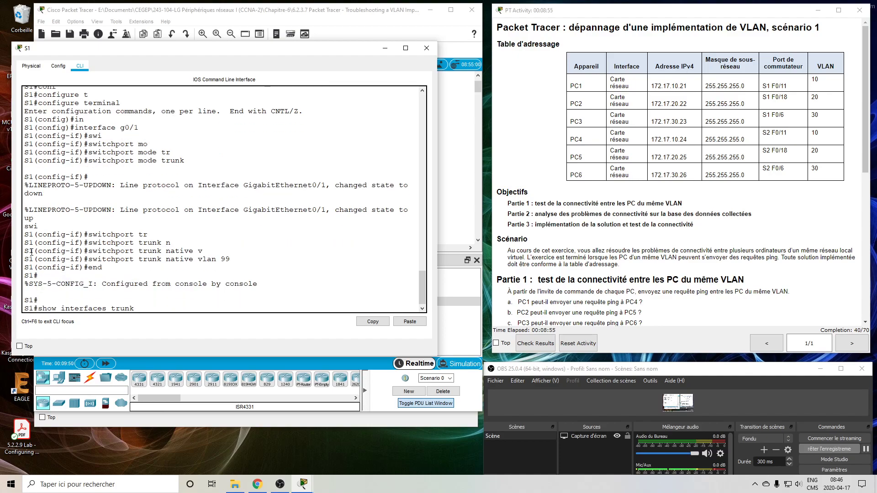
key(Return)
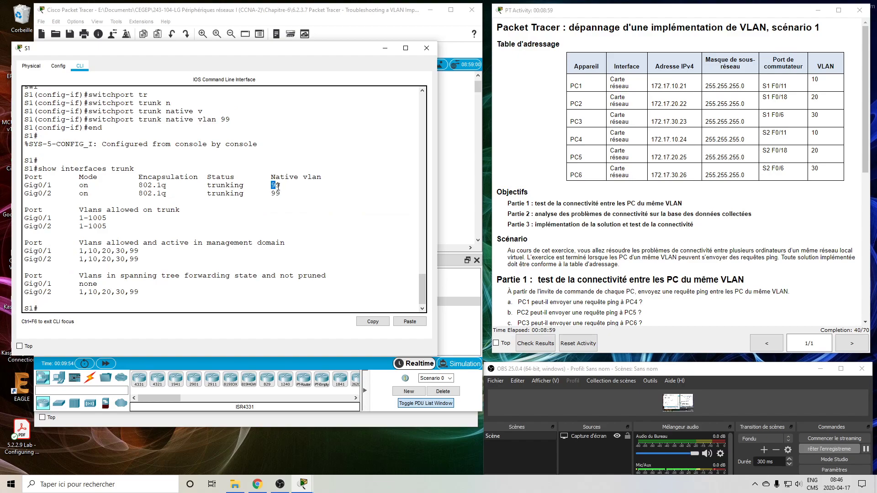
drag(275, 193, 281, 193)
Return to the topology and fast-forward the network time so the S1–S2 link converges
drag(357, 50, 353, 58)
click(358, 26)
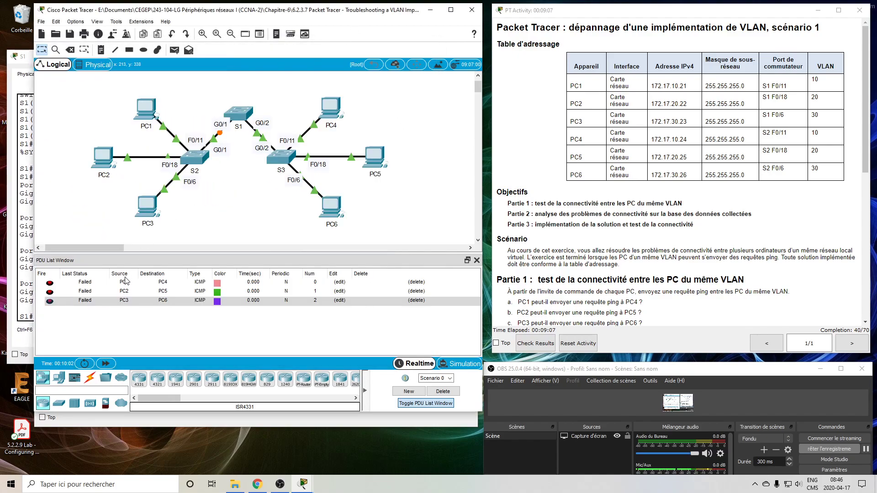
click(105, 365)
click(105, 365)
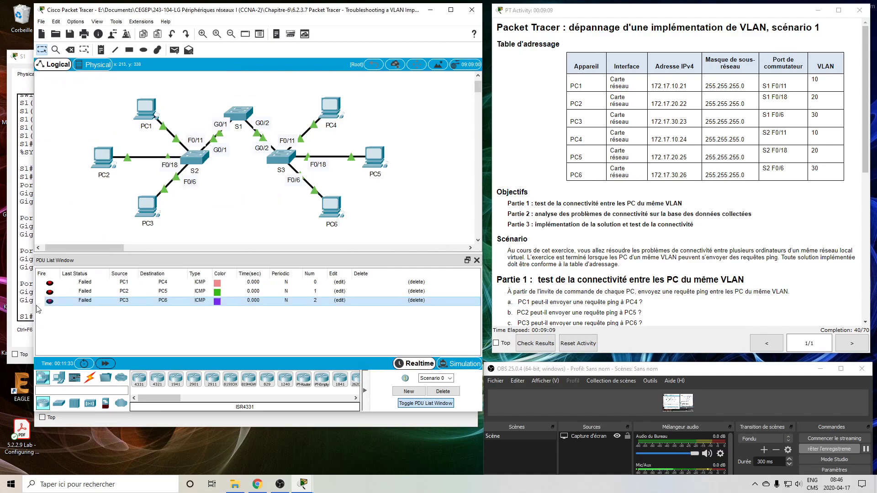
Repeat show interfaces trunk on S1 and check the VLANs in spanning-tree forwarding state on both trunks
click(29, 301)
key(Up)
key(Return)
key(Return)
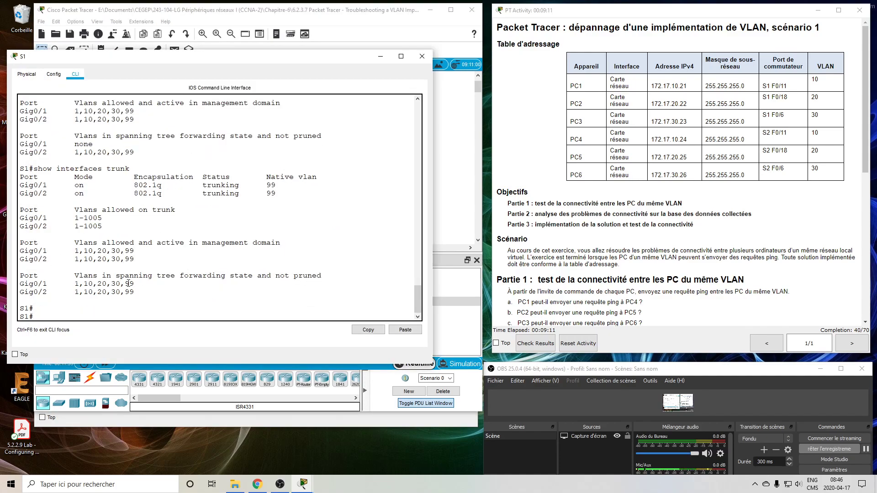
drag(74, 285, 134, 295)
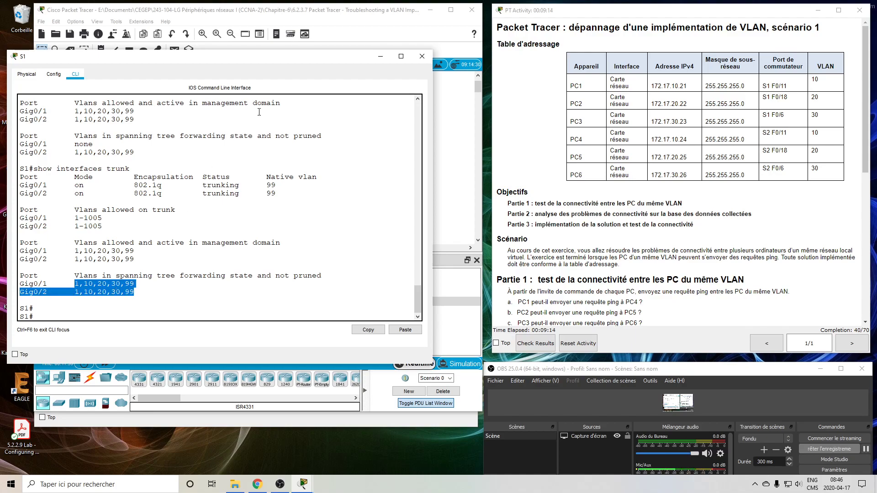
Resend the test pings PC1 to PC4, PC2 to PC5 and PC3 to PC6
click(337, 29)
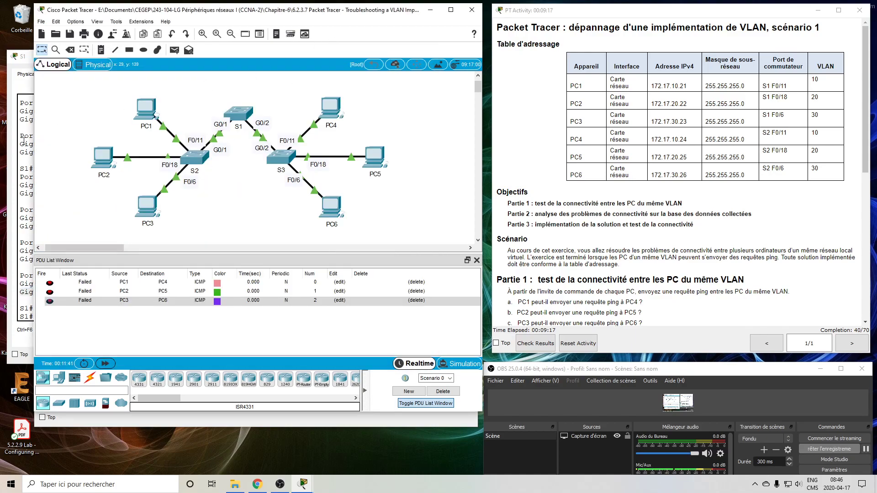
click(50, 282)
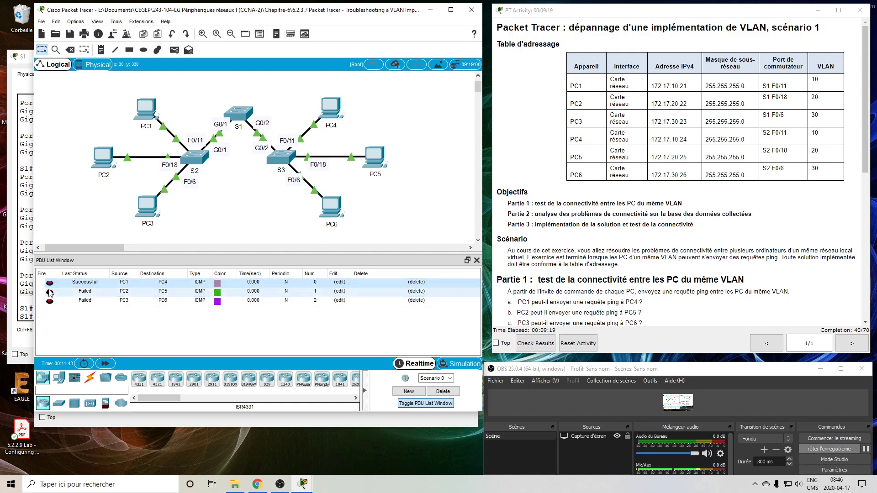
click(50, 292)
click(50, 302)
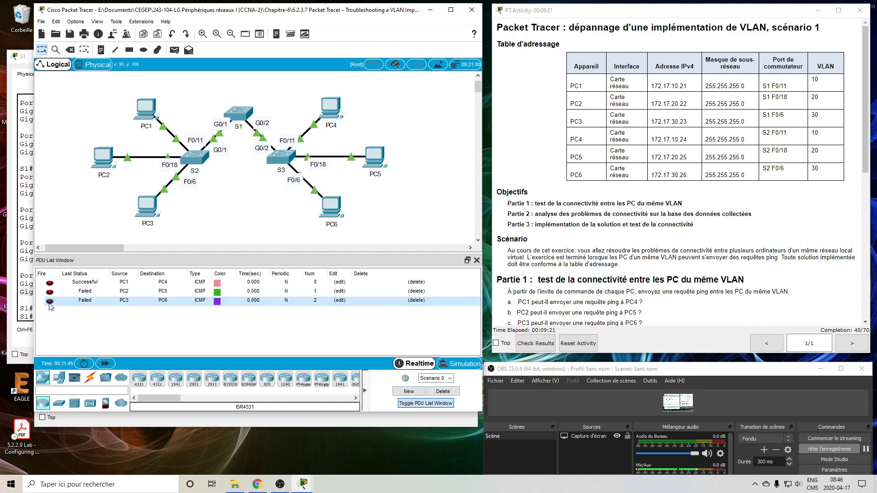
click(50, 292)
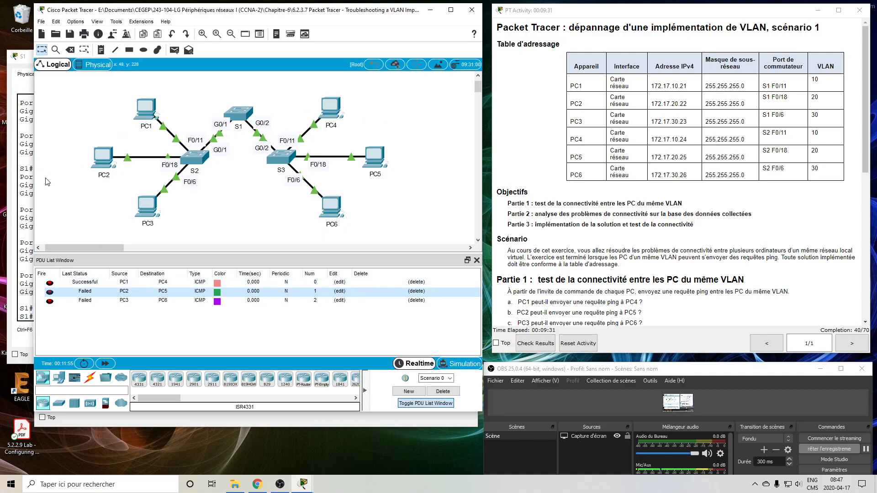
Open the command line of switch S3 and enter privileged EXEC mode with en
click(21, 185)
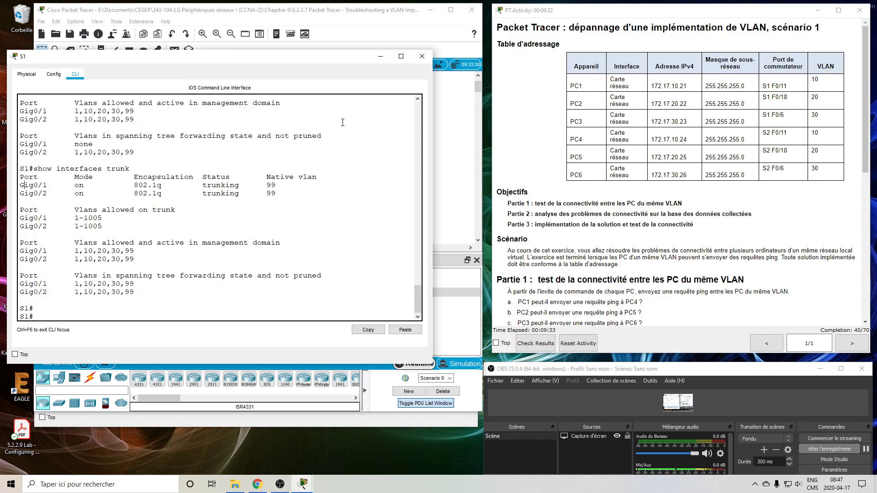
click(388, 34)
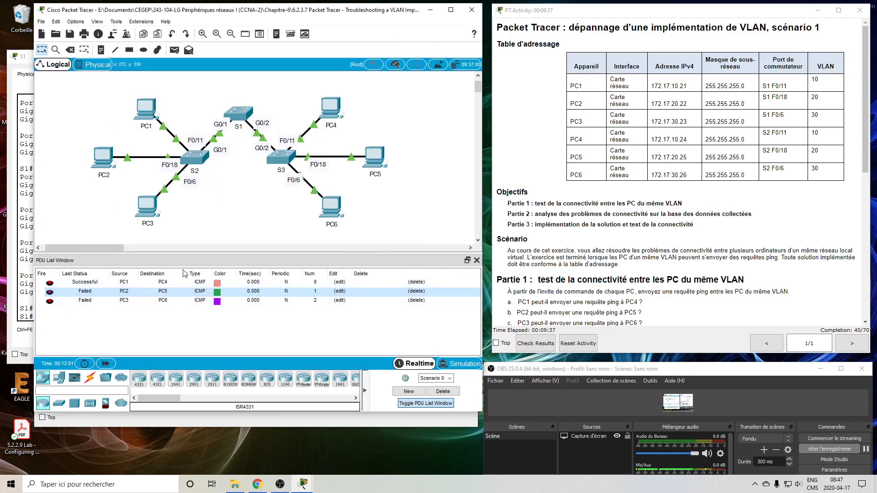
click(278, 158)
drag(357, 109, 58, 108)
drag(269, 364, 437, 386)
click(83, 119)
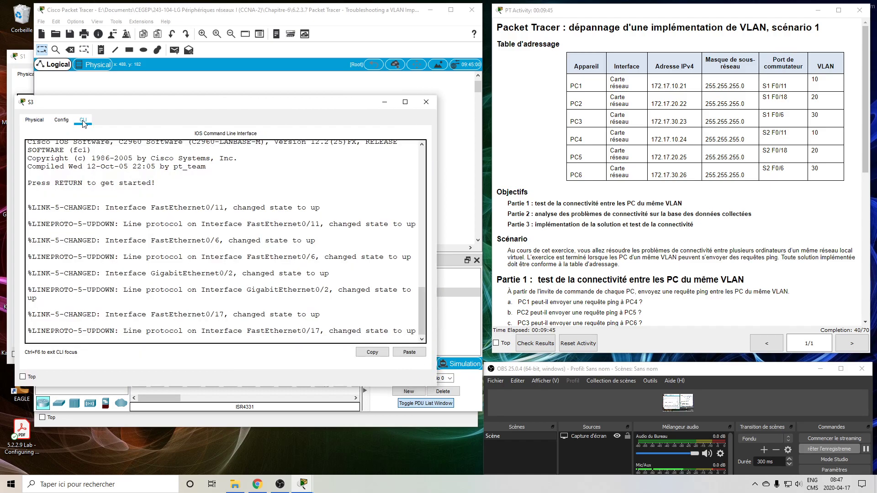
key(Return)
key(Return)
text(en)
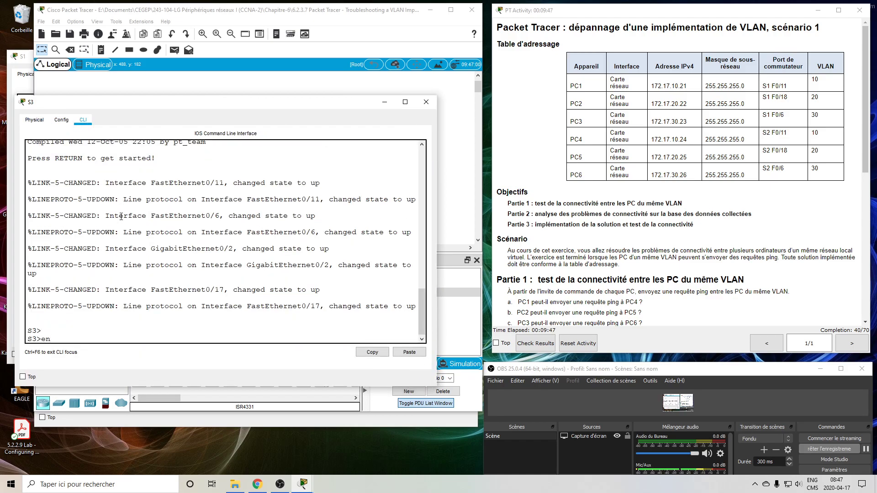
key(Return)
Run show interfaces trunk on S3 and check the status and native VLAN of the Gig0/2 trunk
text(show trun)
key(Tab)
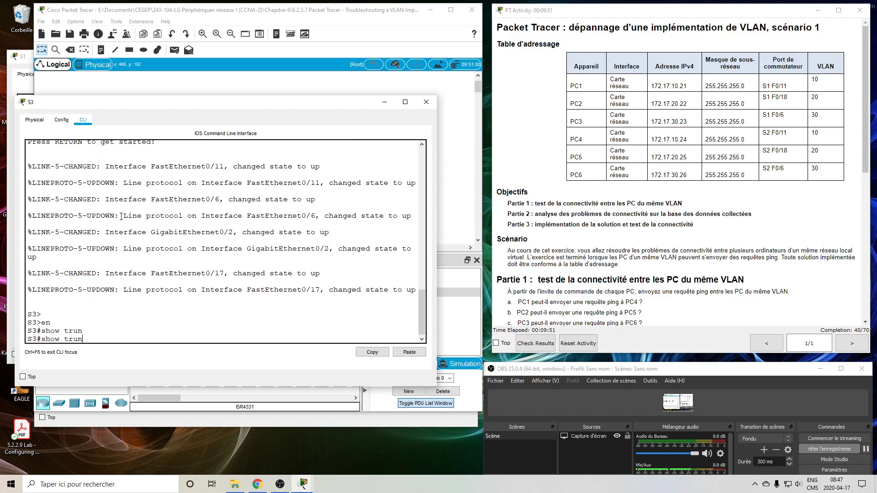
key(BackSpace)
key(BackSpace)
key(BackSpace)
text(int)
key(Tab)
text(tr)
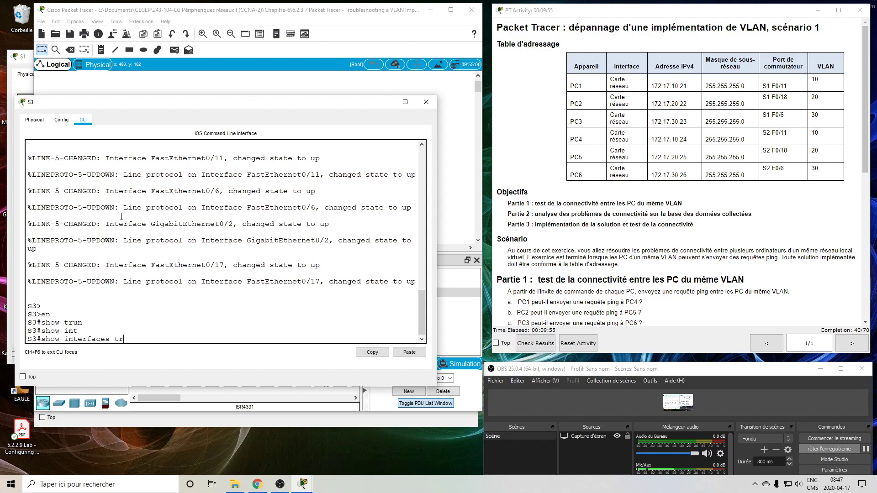
key(Tab)
key(Return)
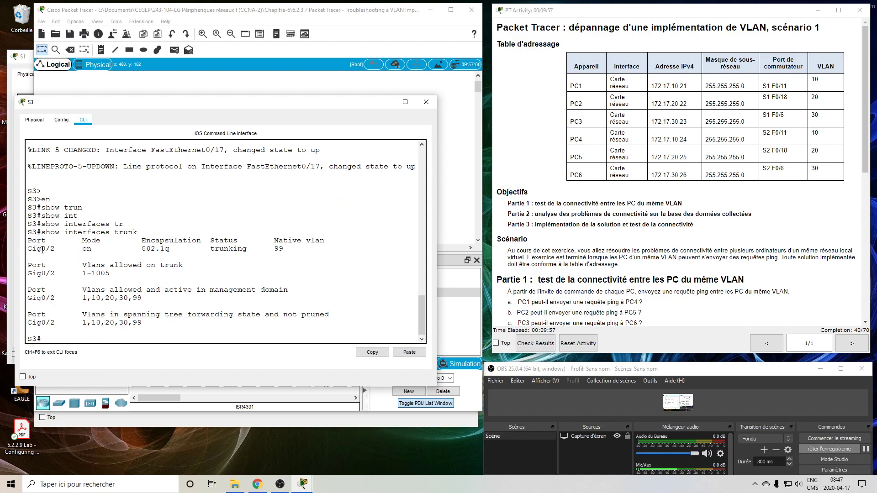
drag(284, 249, 269, 250)
drag(436, 135, 457, 135)
click(208, 247)
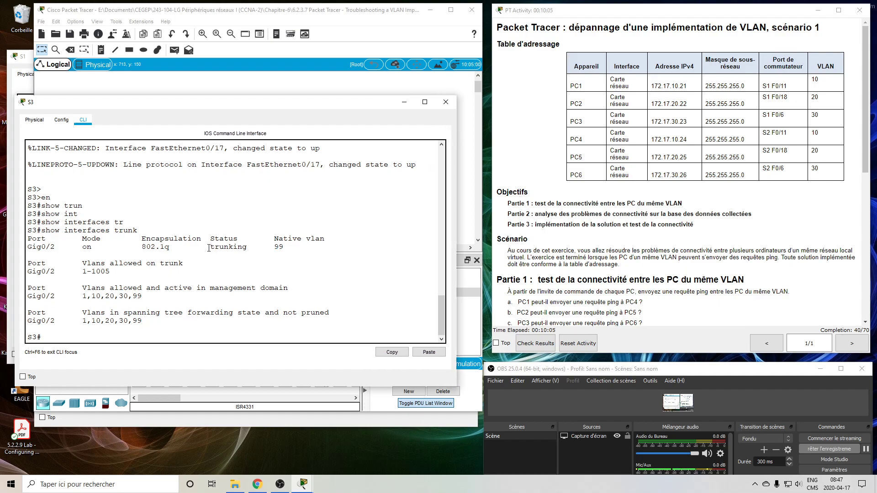
Run show vlan brief on S3 to list the VLANs and their assigned ports
key(Return)
key(Return)
text(sho)
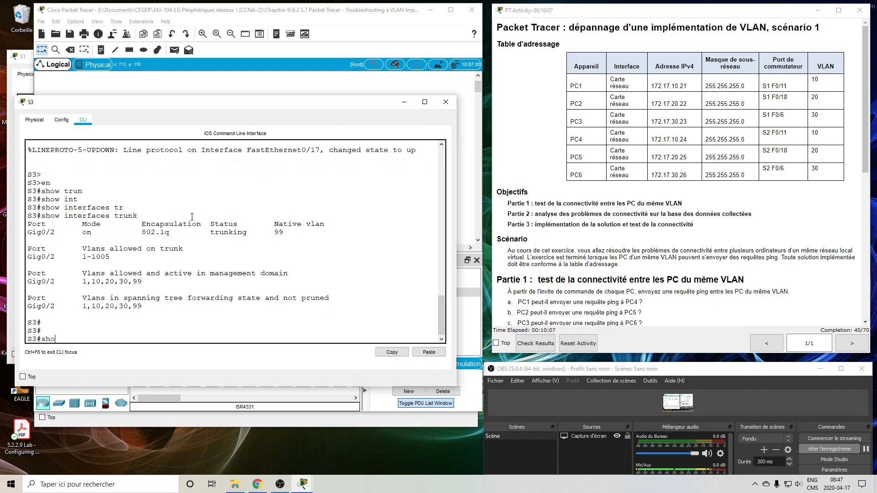
text(w v)
key(Tab)
text(l)
key(Tab)
text(br)
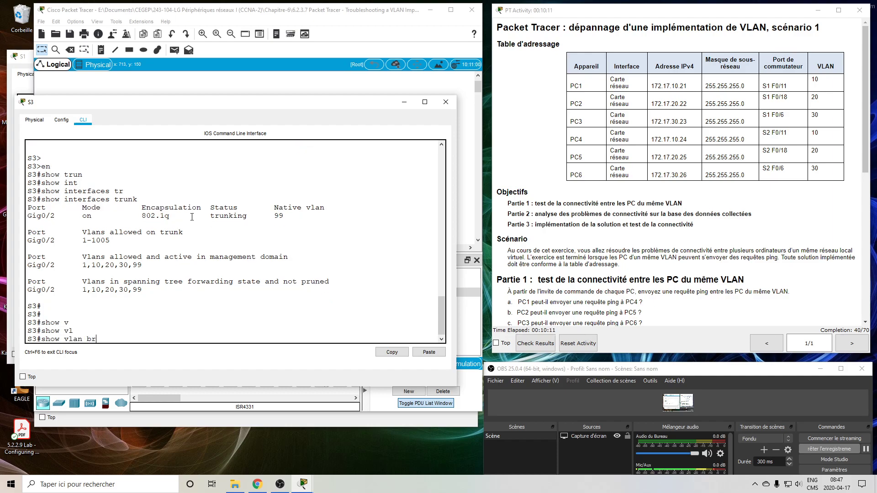
key(Tab)
key(Return)
key(Return)
key(Return)
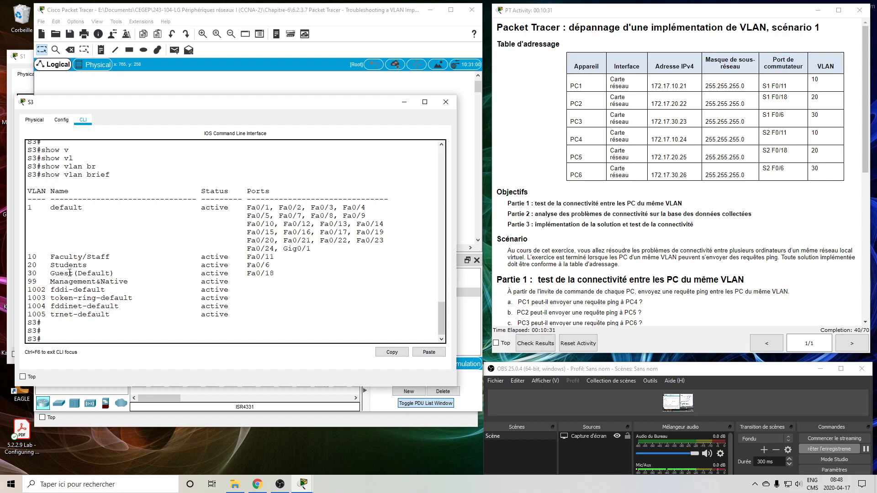
Compare the ports in VLANs 20 and 30 on S3 with the PC5 and PC6 rows of the addressing table
drag(27, 273, 280, 273)
drag(829, 152, 764, 149)
click(283, 267)
drag(27, 266, 277, 269)
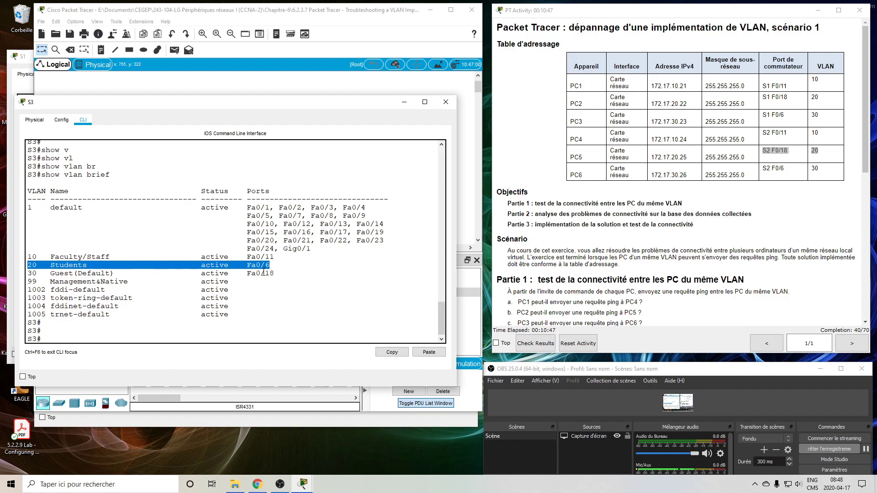
click(241, 314)
Enter global configuration mode on S3 and open the configuration of interface f0/6
key(Return)
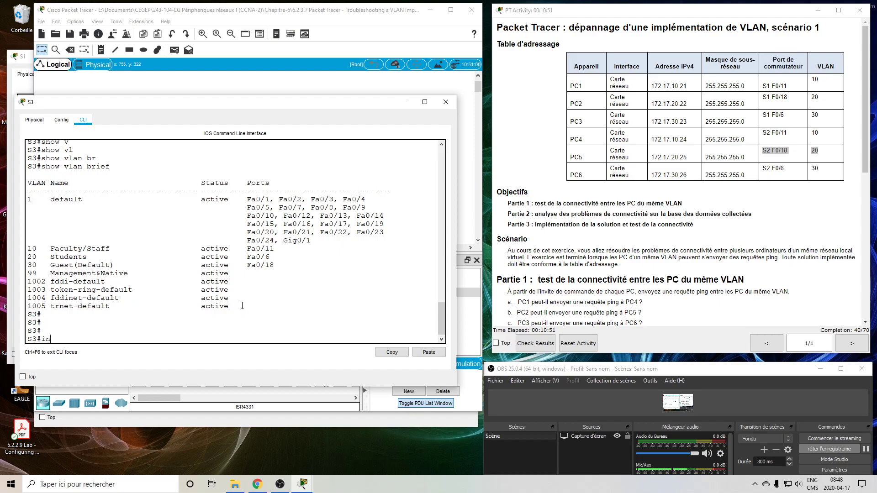
text(conf)
key(Tab)
text(t)
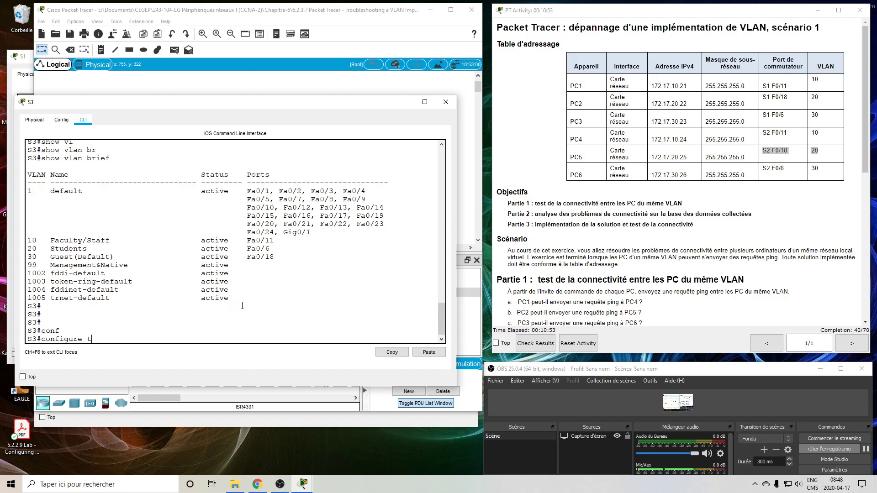
key(Tab)
key(Return)
text(in)
key(Tab)
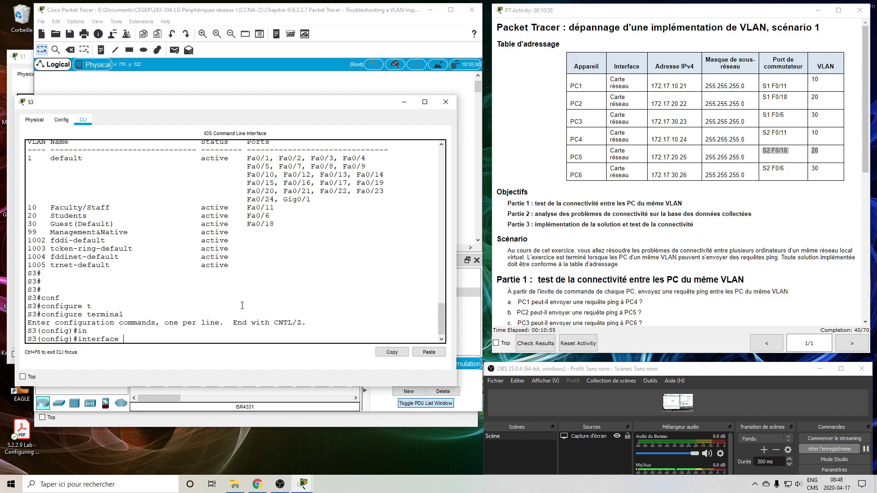
text(f0/6)
key(Return)
Assign S3's f0/6 to access VLAN 30, checking the PC6 row of the addressing table
text(swi)
key(Tab)
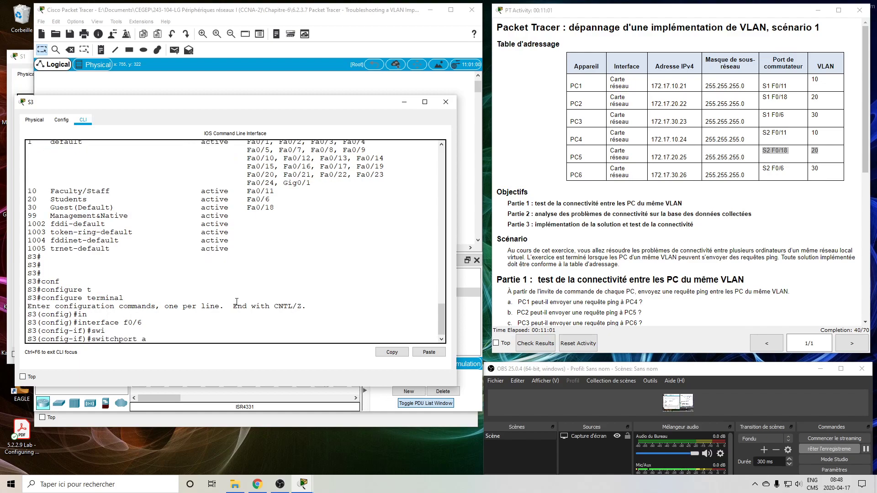
text(ac)
key(Tab)
text(v)
key(Tab)
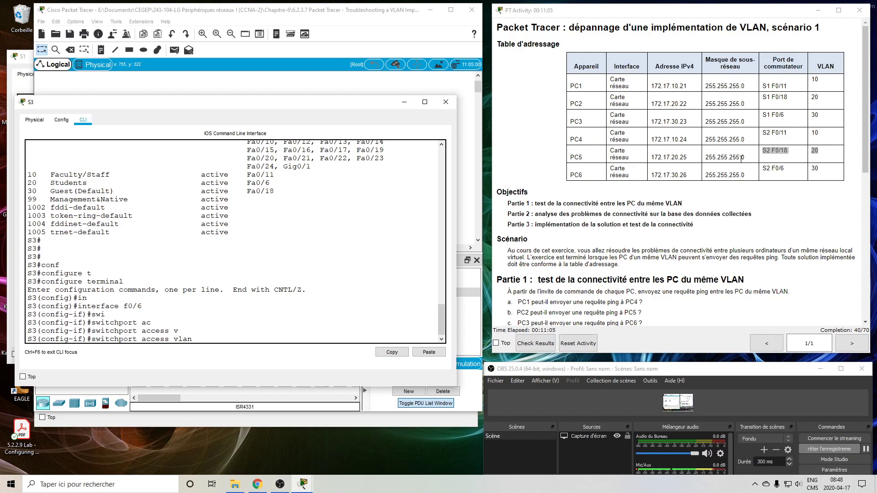
click(795, 177)
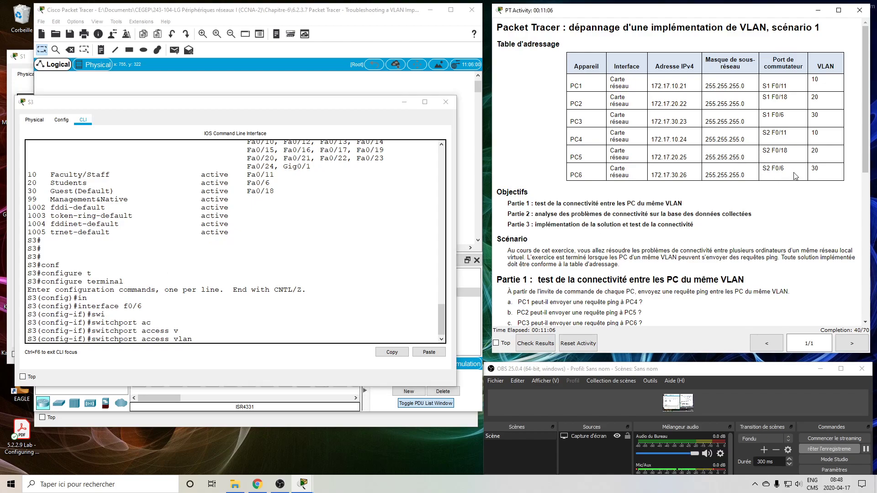
click(323, 229)
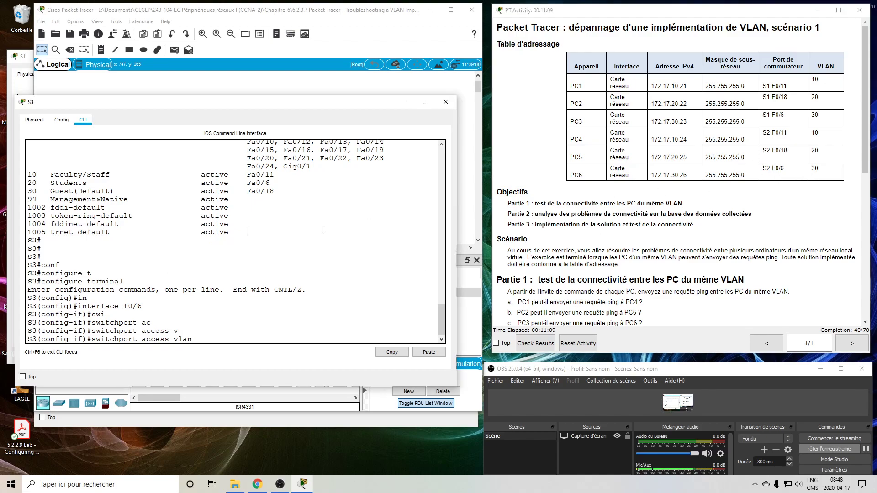
text(30)
key(Return)
Recheck the port assignments in the earlier VLAN listing and open the configuration of interface f0/18 on S3
key(Up)
key(Up)
key(Up)
key(Up)
key(Up)
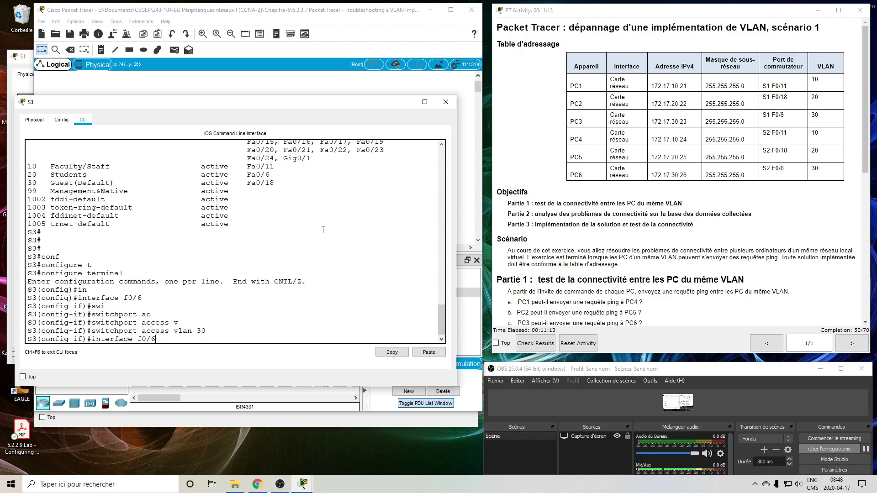
scroll(114, 190, up, 1)
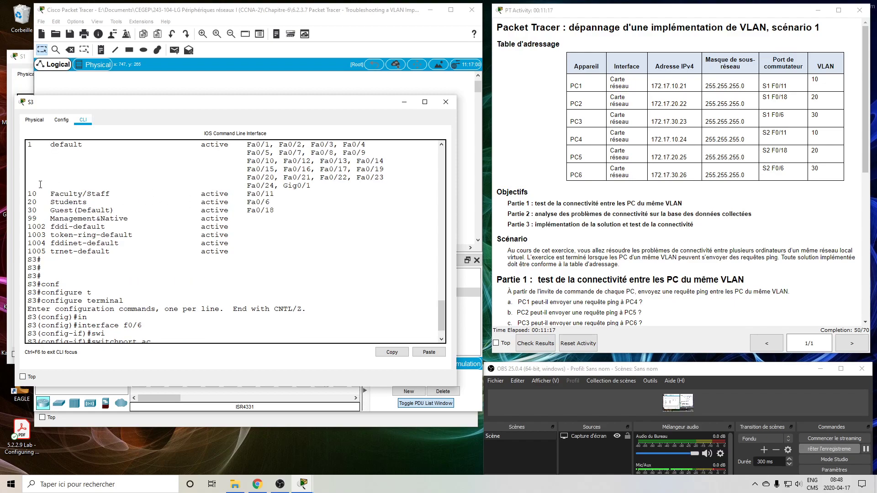
drag(28, 193, 270, 194)
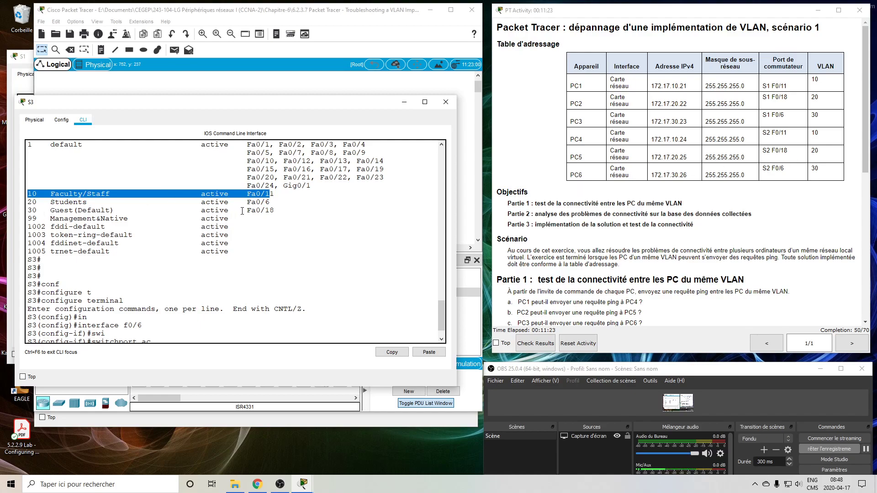
click(197, 316)
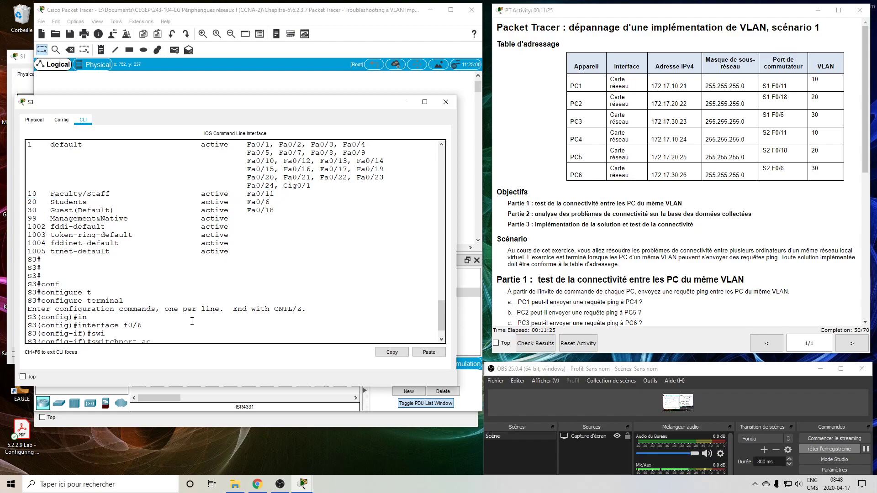
scroll(202, 309, down, 2)
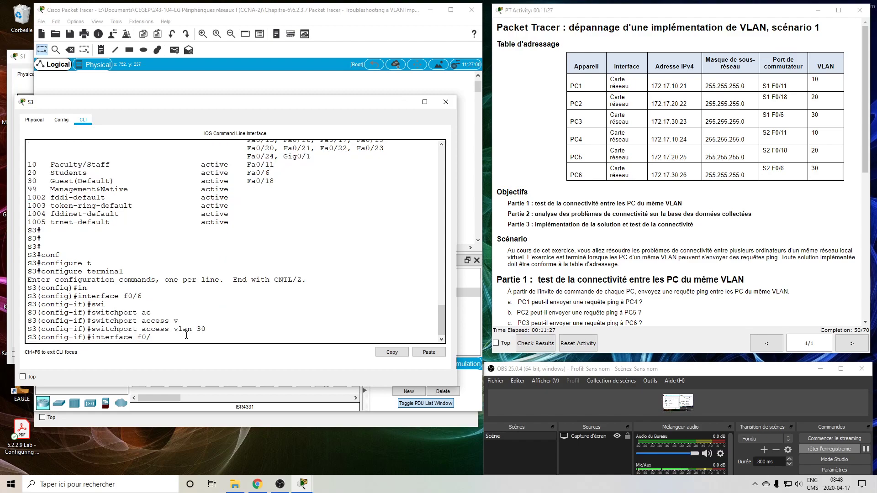
text(8)
key(Return)
Assign S3's f0/18 to access VLAN 20, checking the PC5 row of the addressing table
text(swi)
key(Tab)
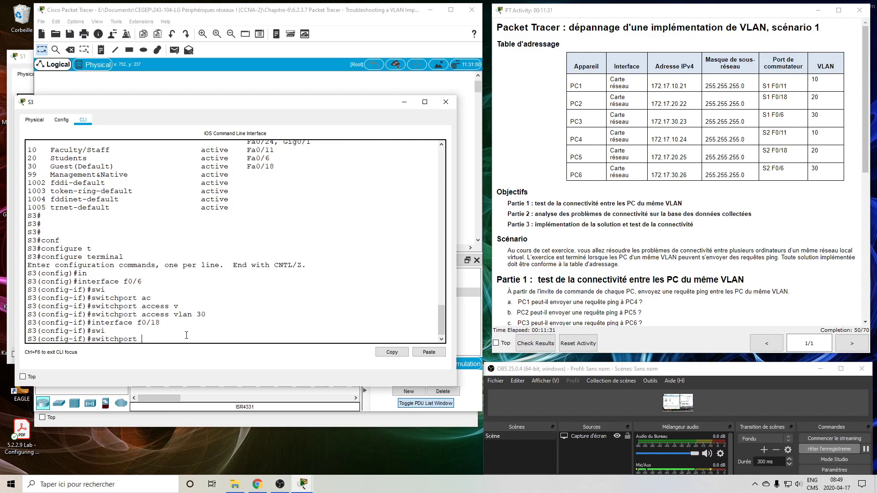
text(a)
key(Tab)
text(v)
key(Tab)
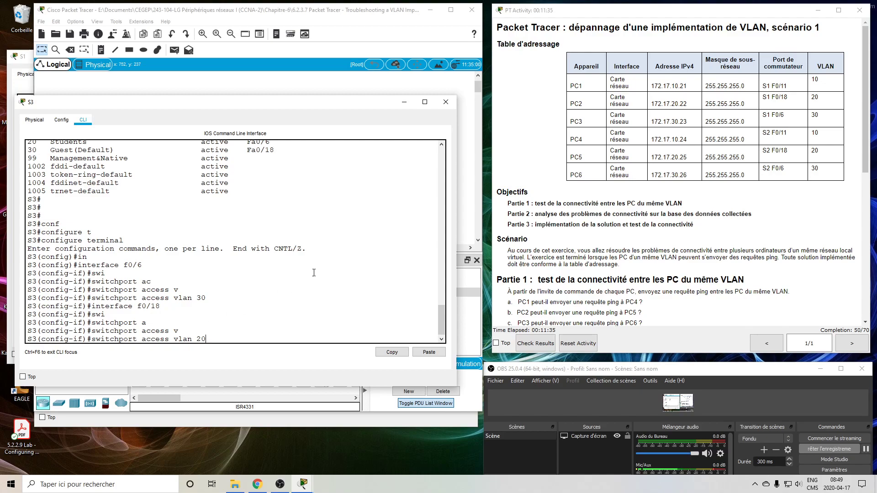
drag(779, 150, 820, 154)
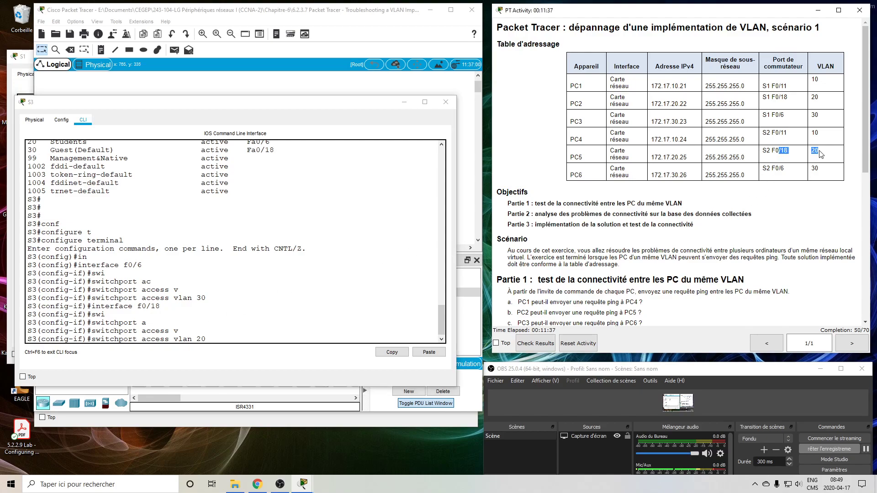
click(263, 306)
key(Return)
Leave configuration mode on S3 with end and save the configuration with wr
key(Return)
text(end)
key(Return)
text(wr)
key(Return)
Repeat show vlan brief on S3 and check the ports assigned to VLANs 10, 20 and 30
key(Up)
key(Up)
key(Up)
key(Up)
key(Up)
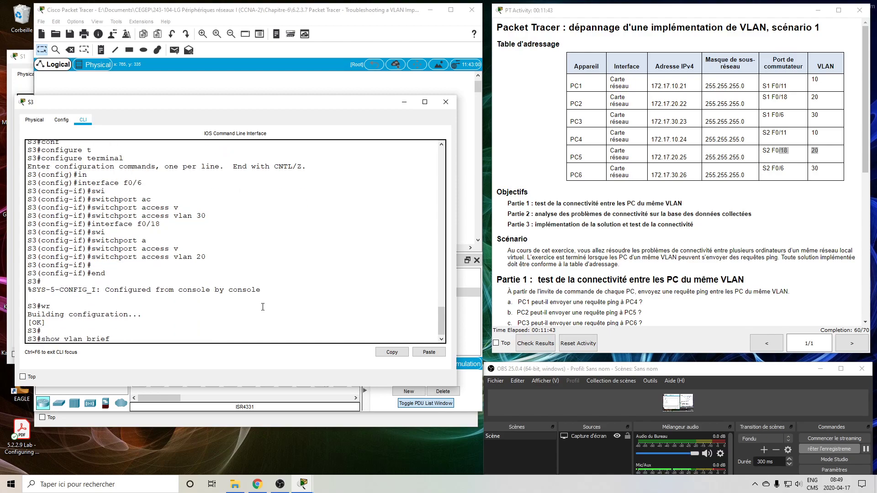
key(Return)
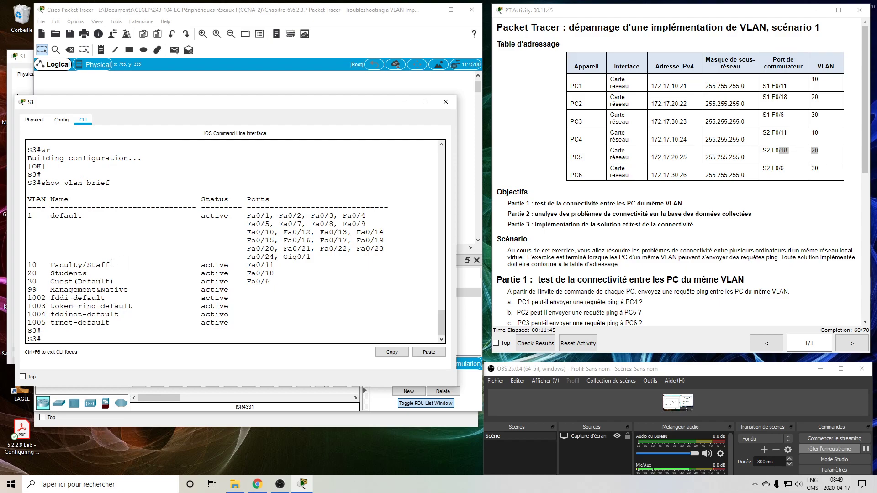
drag(27, 265, 276, 264)
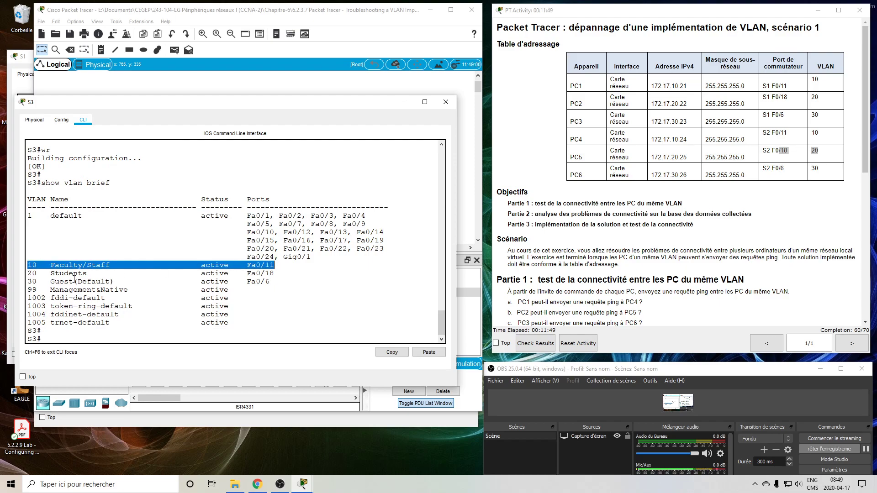
drag(28, 273, 274, 270)
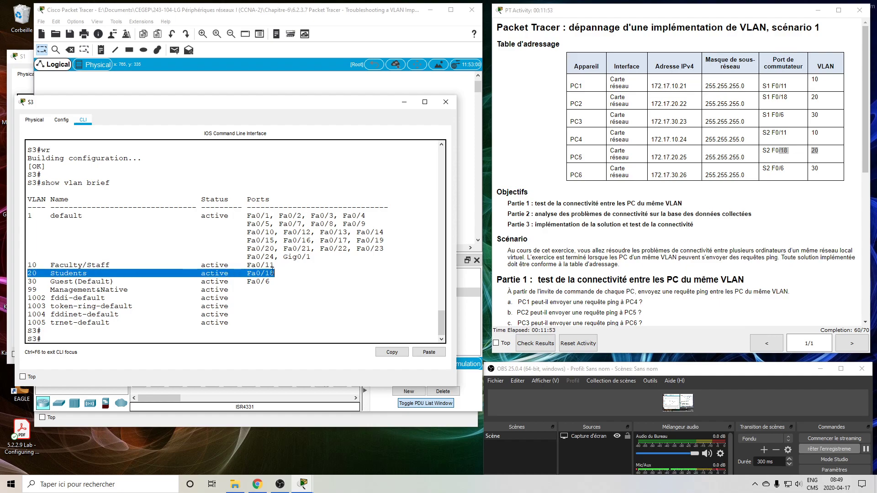
drag(27, 281, 271, 281)
click(270, 280)
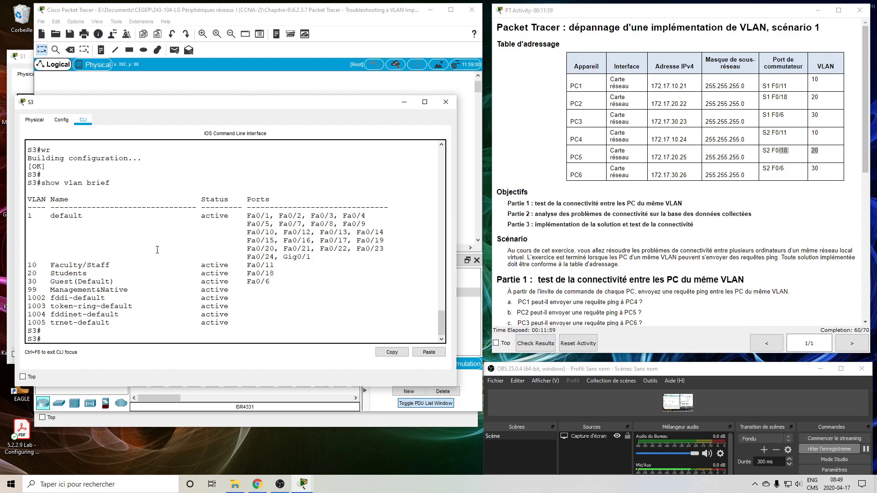
Repeat show interfaces trunk on S3 to check the Gig0/2 trunk, and return to the topology
key(Up)
key(Up)
key(Up)
key(Up)
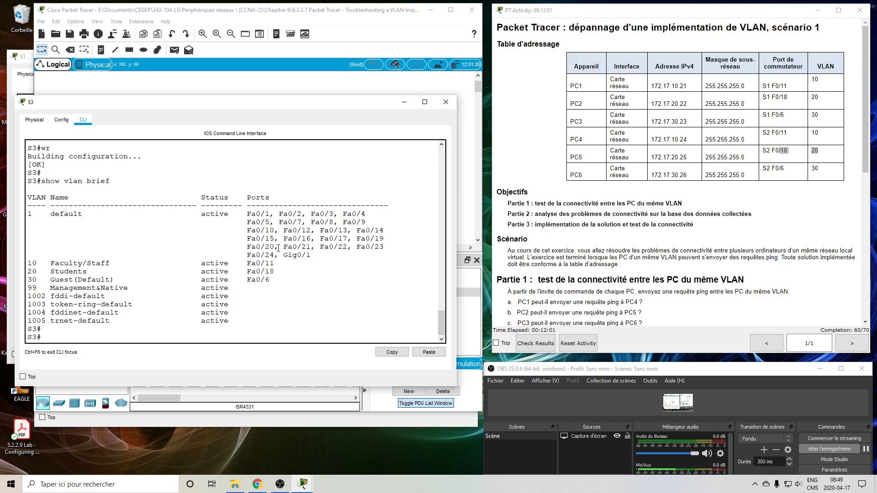
key(Up)
key(Up)
key(Return)
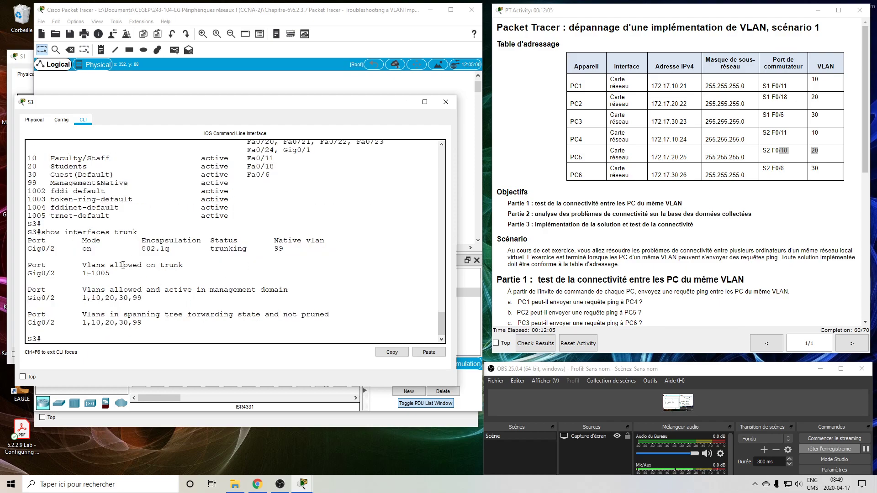
click(333, 29)
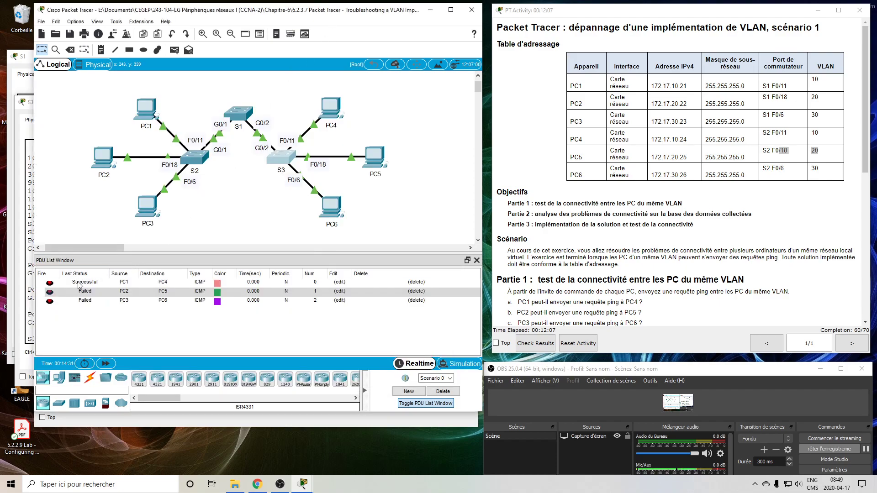
Resend the PC2–PC5 and PC3–PC6 test pings, and inspect the switch ports used by the topology links
click(50, 292)
click(50, 301)
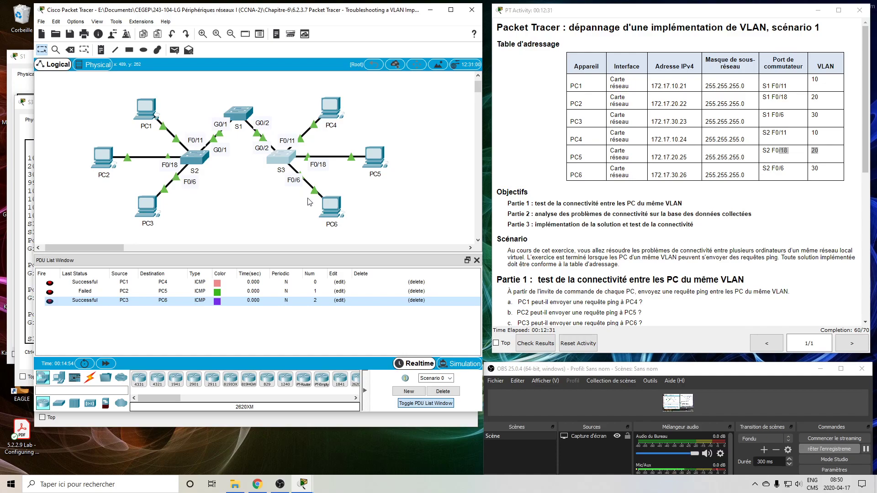
click(105, 197)
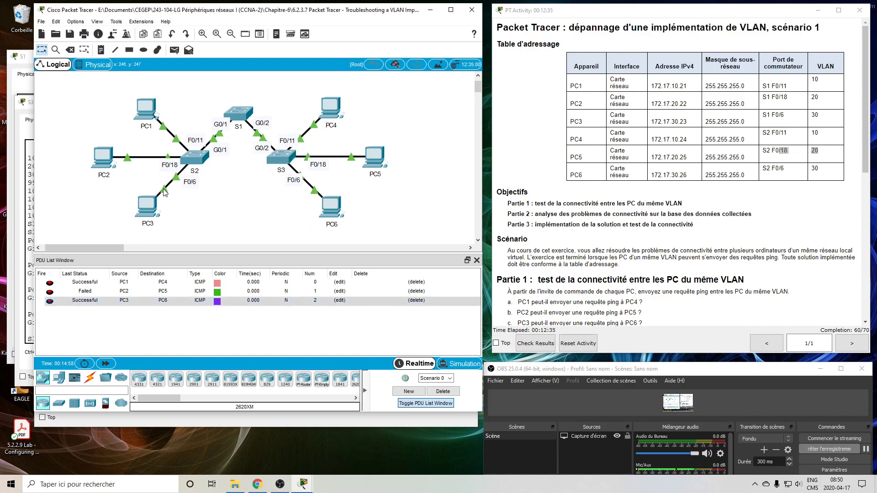
mouse_move(164, 193)
mouse_move(130, 162)
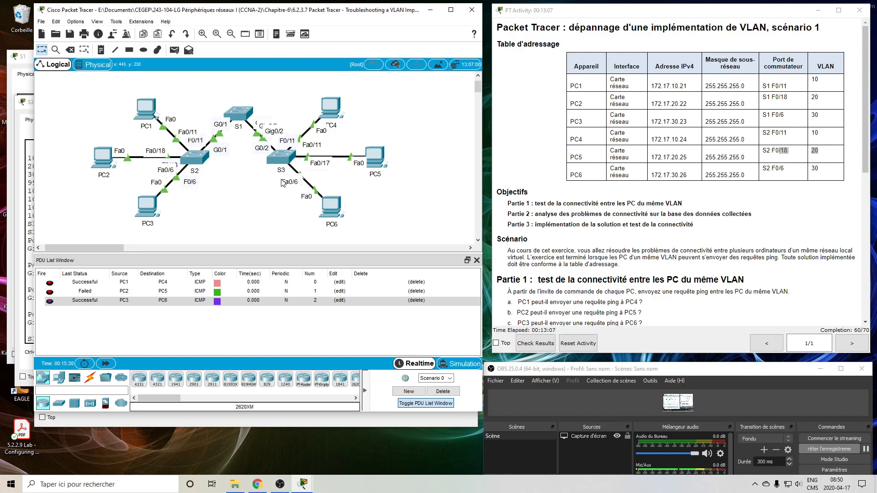
Bring up S3's command line in an enlarged window and run show interfaces status
click(20, 143)
drag(152, 83, 153, 52)
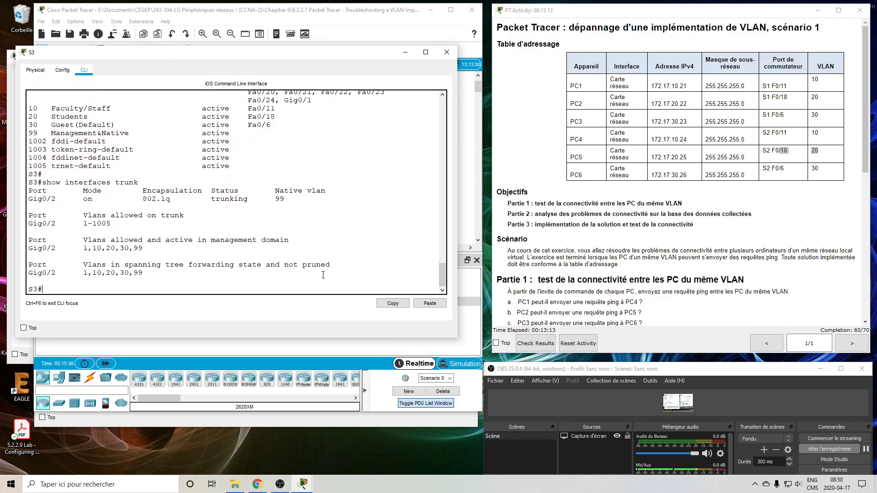
drag(457, 339, 541, 397)
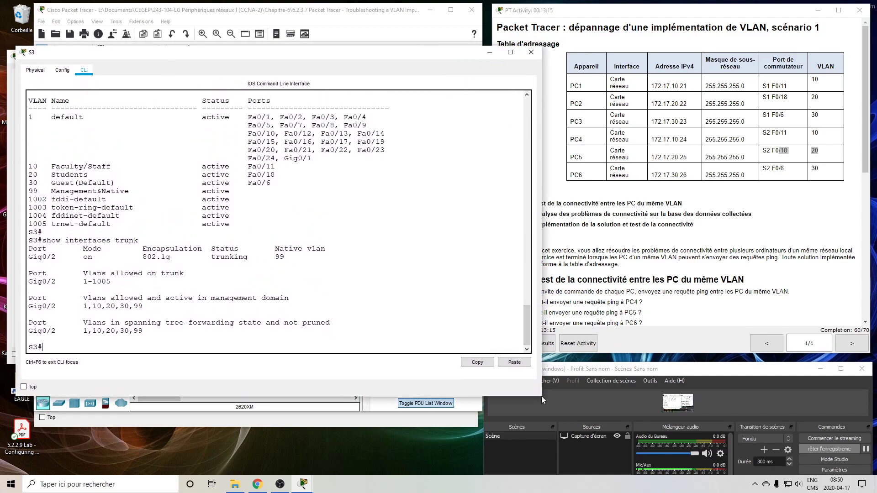
key(Return)
key(Return)
key(Return)
text(show int)
key(Tab)
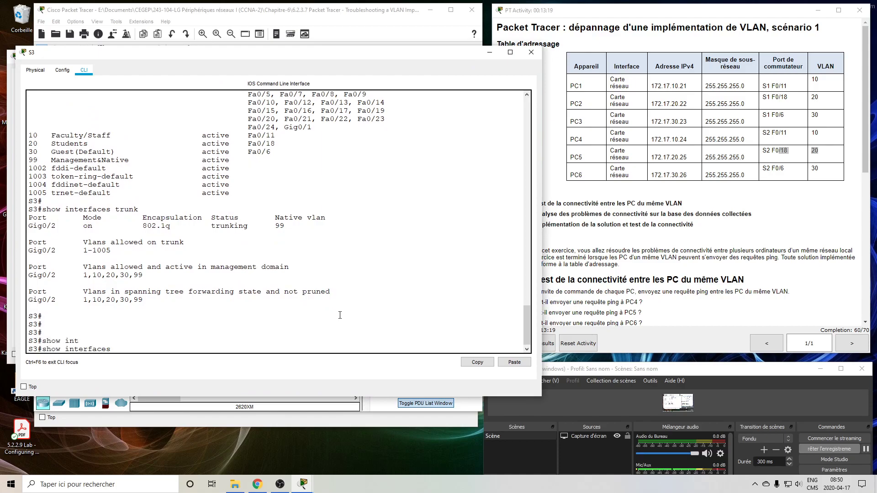
text(st)
key(Tab)
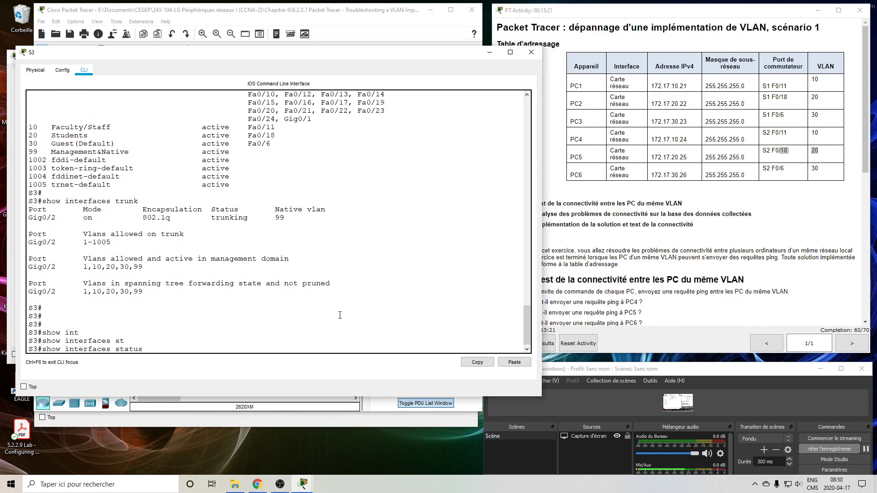
key(Return)
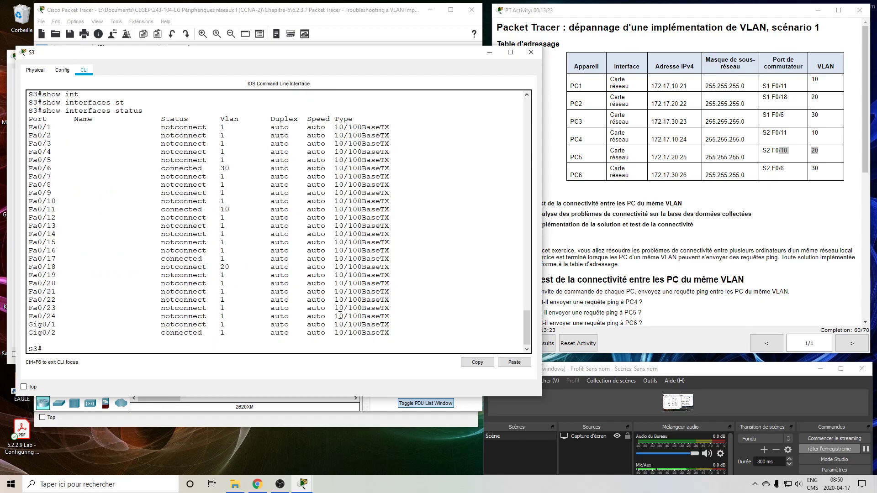
Compare the status and VLAN of S3's ports Fa0/6, Fa0/11, Fa0/17 and Fa0/18 with the addressing table
drag(29, 169, 401, 170)
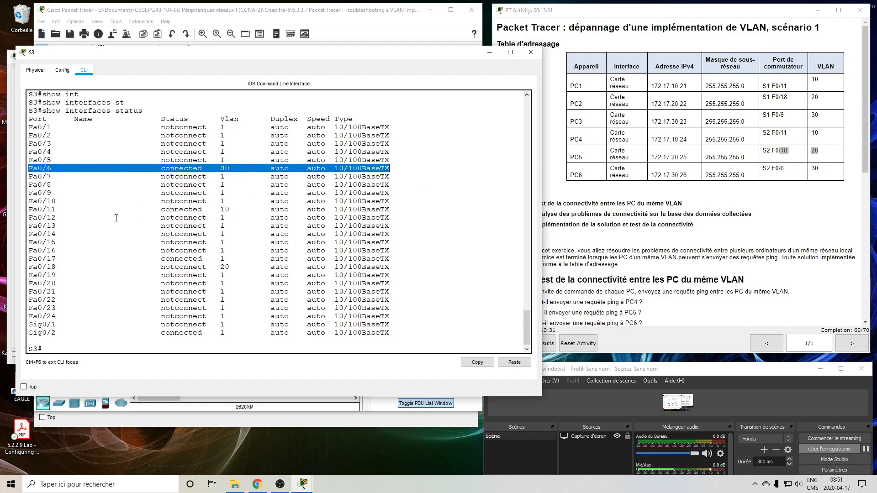
drag(29, 209, 396, 205)
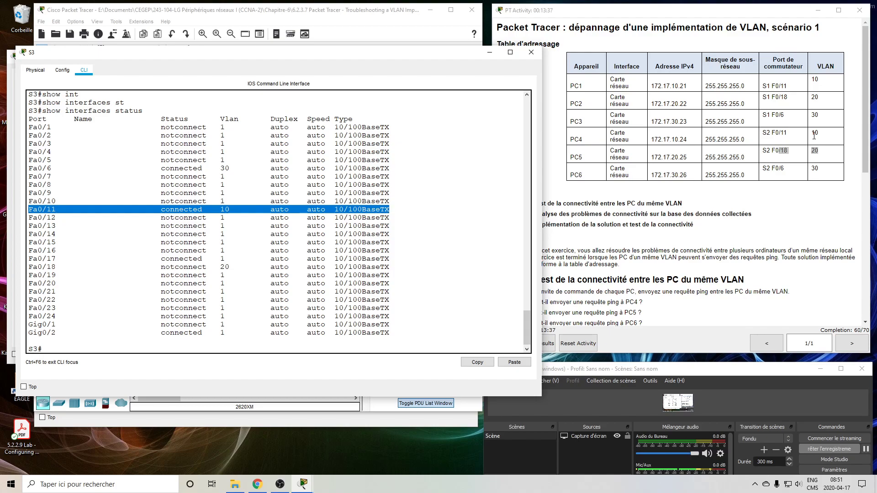
drag(28, 267, 394, 266)
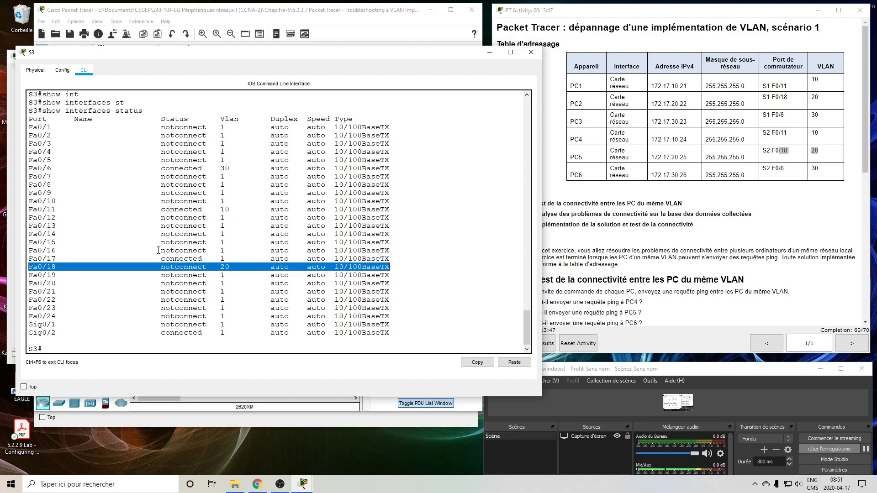
click(158, 267)
double_click(171, 267)
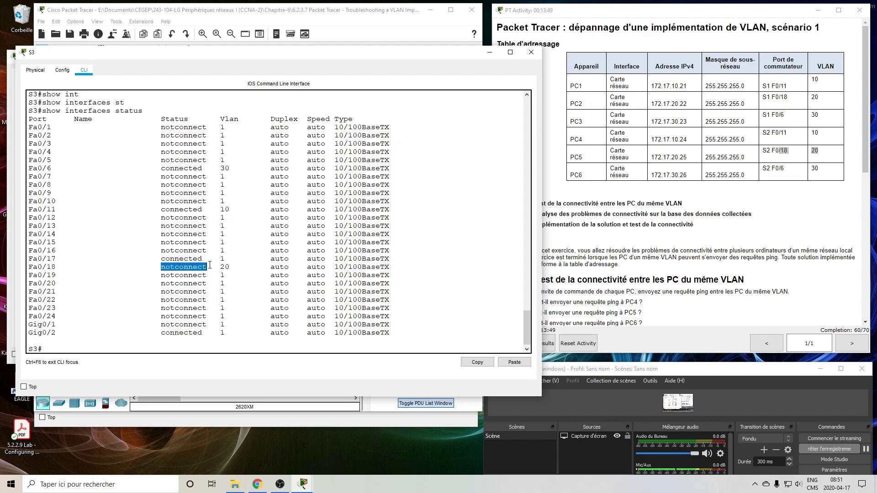
drag(162, 260, 205, 259)
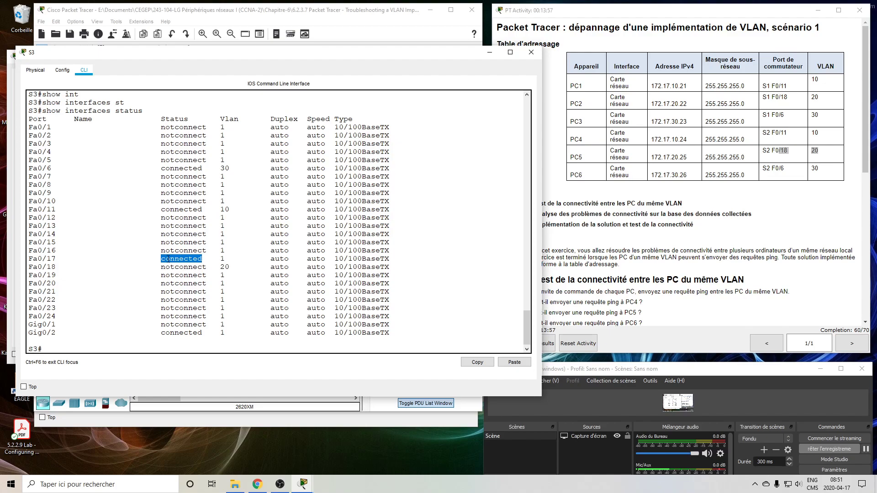
drag(163, 267, 207, 267)
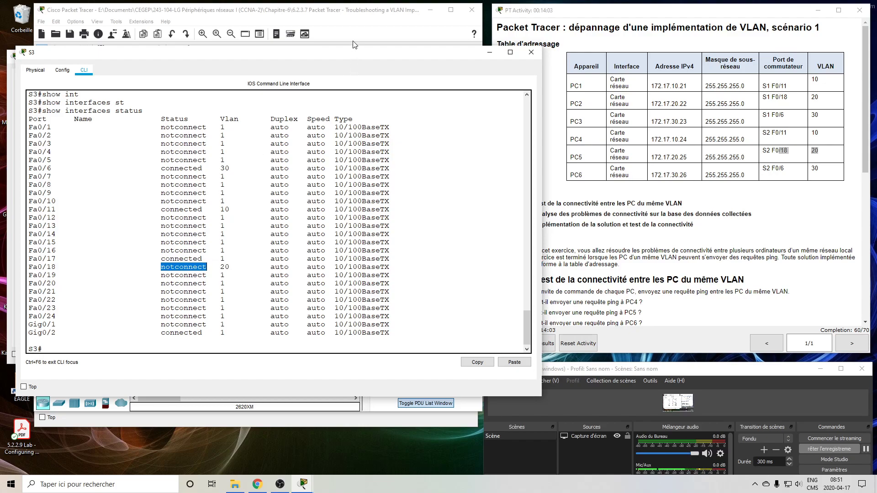
Return to the topology and move the S3 end of PC5's cable to FastEthernet0/18
click(351, 25)
click(309, 157)
click(284, 156)
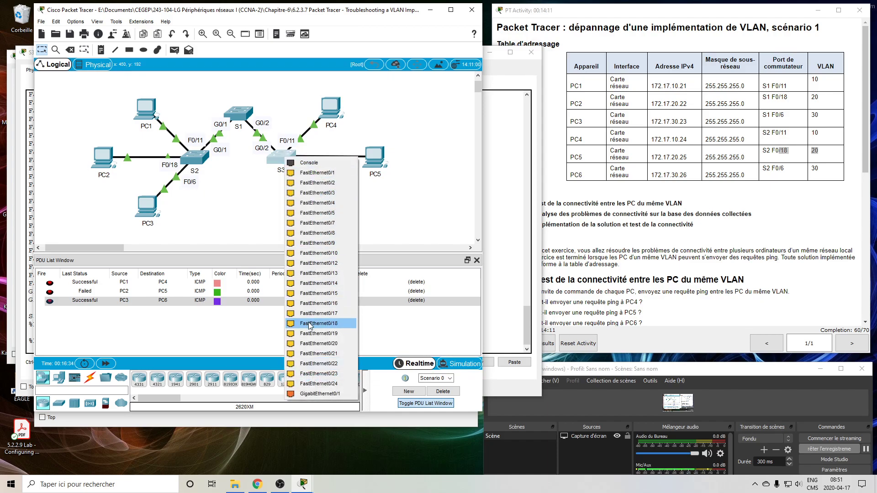
click(311, 324)
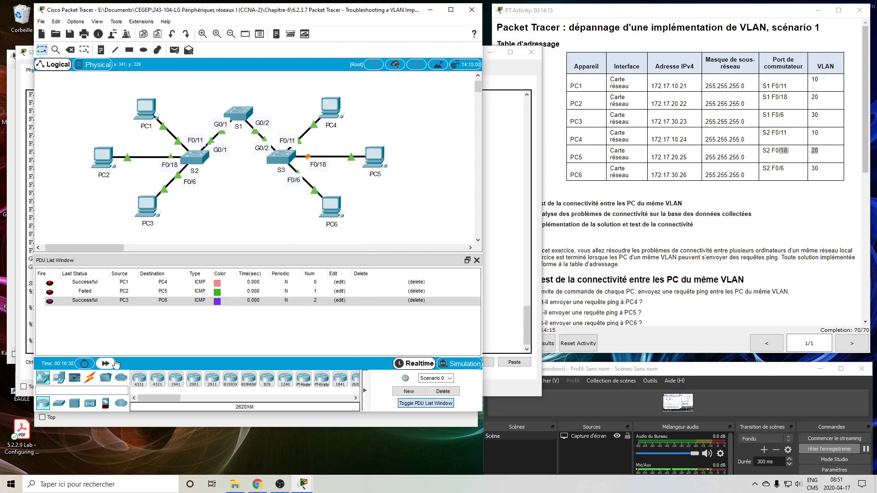
Resend the PC2–PC5 test ping and review the activity's addressing table and Partie 1 connectivity questions
double_click(50, 292)
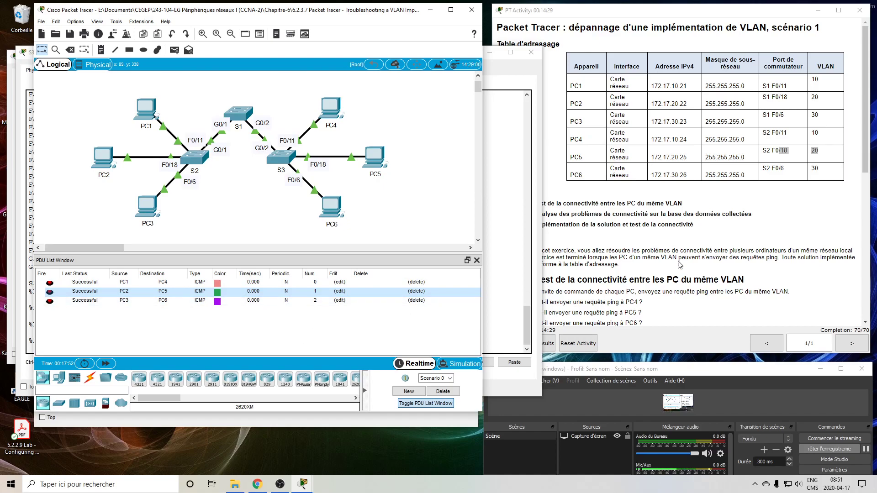
click(800, 211)
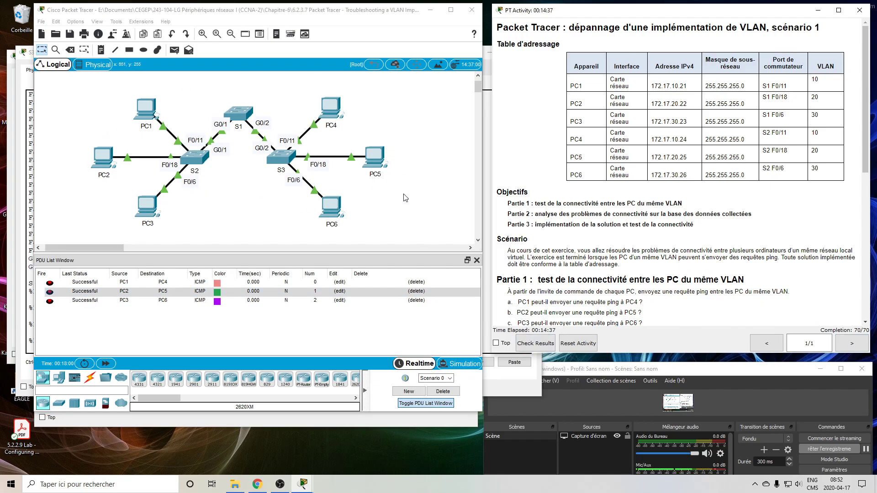
scroll(640, 237, down, 3)
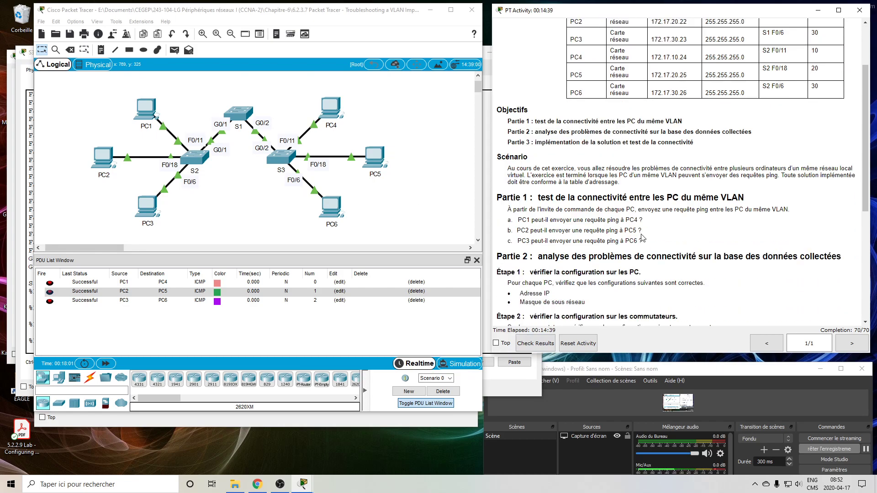
scroll(641, 237, up, 3)
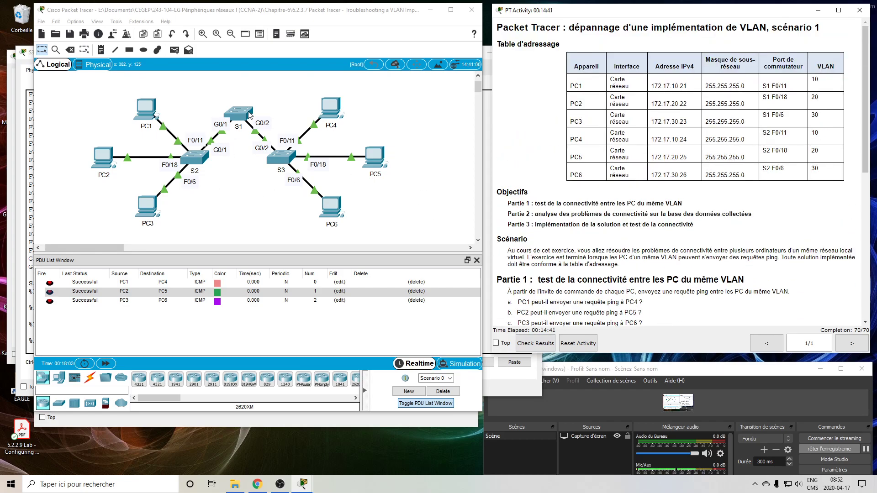